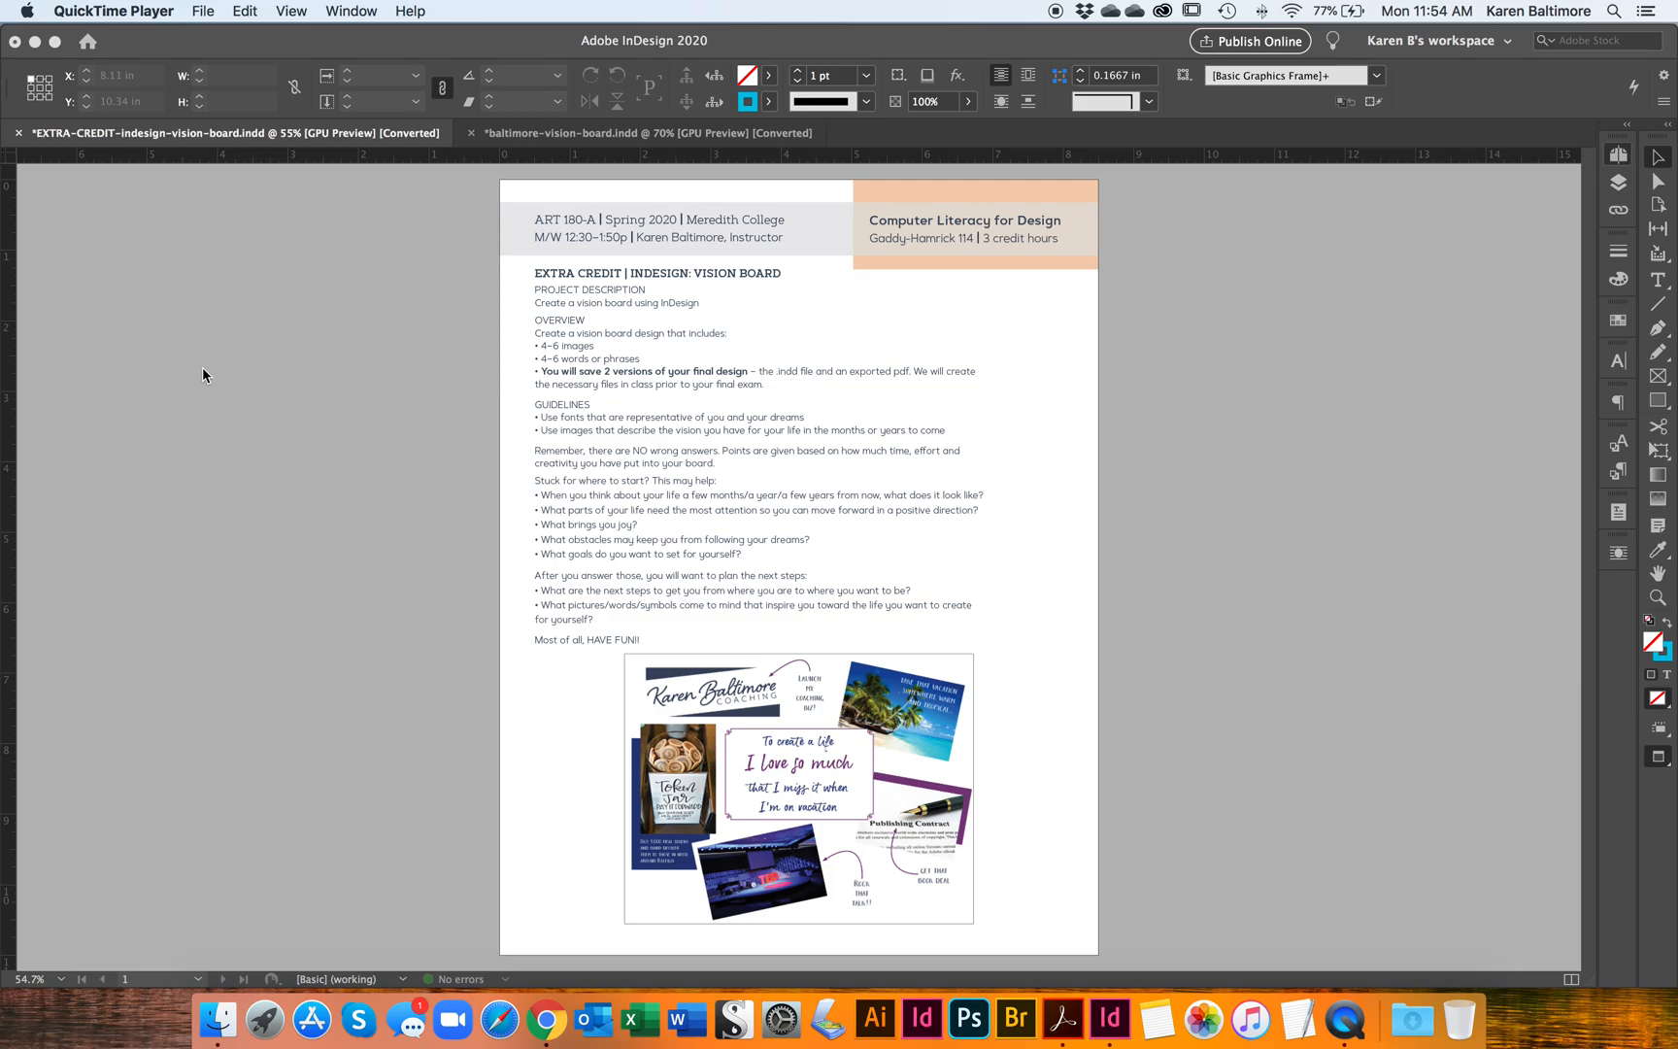
Step: Read the extra-credit vision board brief and examine its sample board, finishing at the baltimore-vision-board.indd document
{"action": "left_click", "coordinate": [284, 351]}
{"action": "key", "text": "super+equal"}
{"action": "scroll", "coordinate": [283, 352], "scroll_direction": "up", "scroll_amount": 2}
{"action": "key", "text": "super+equal"}
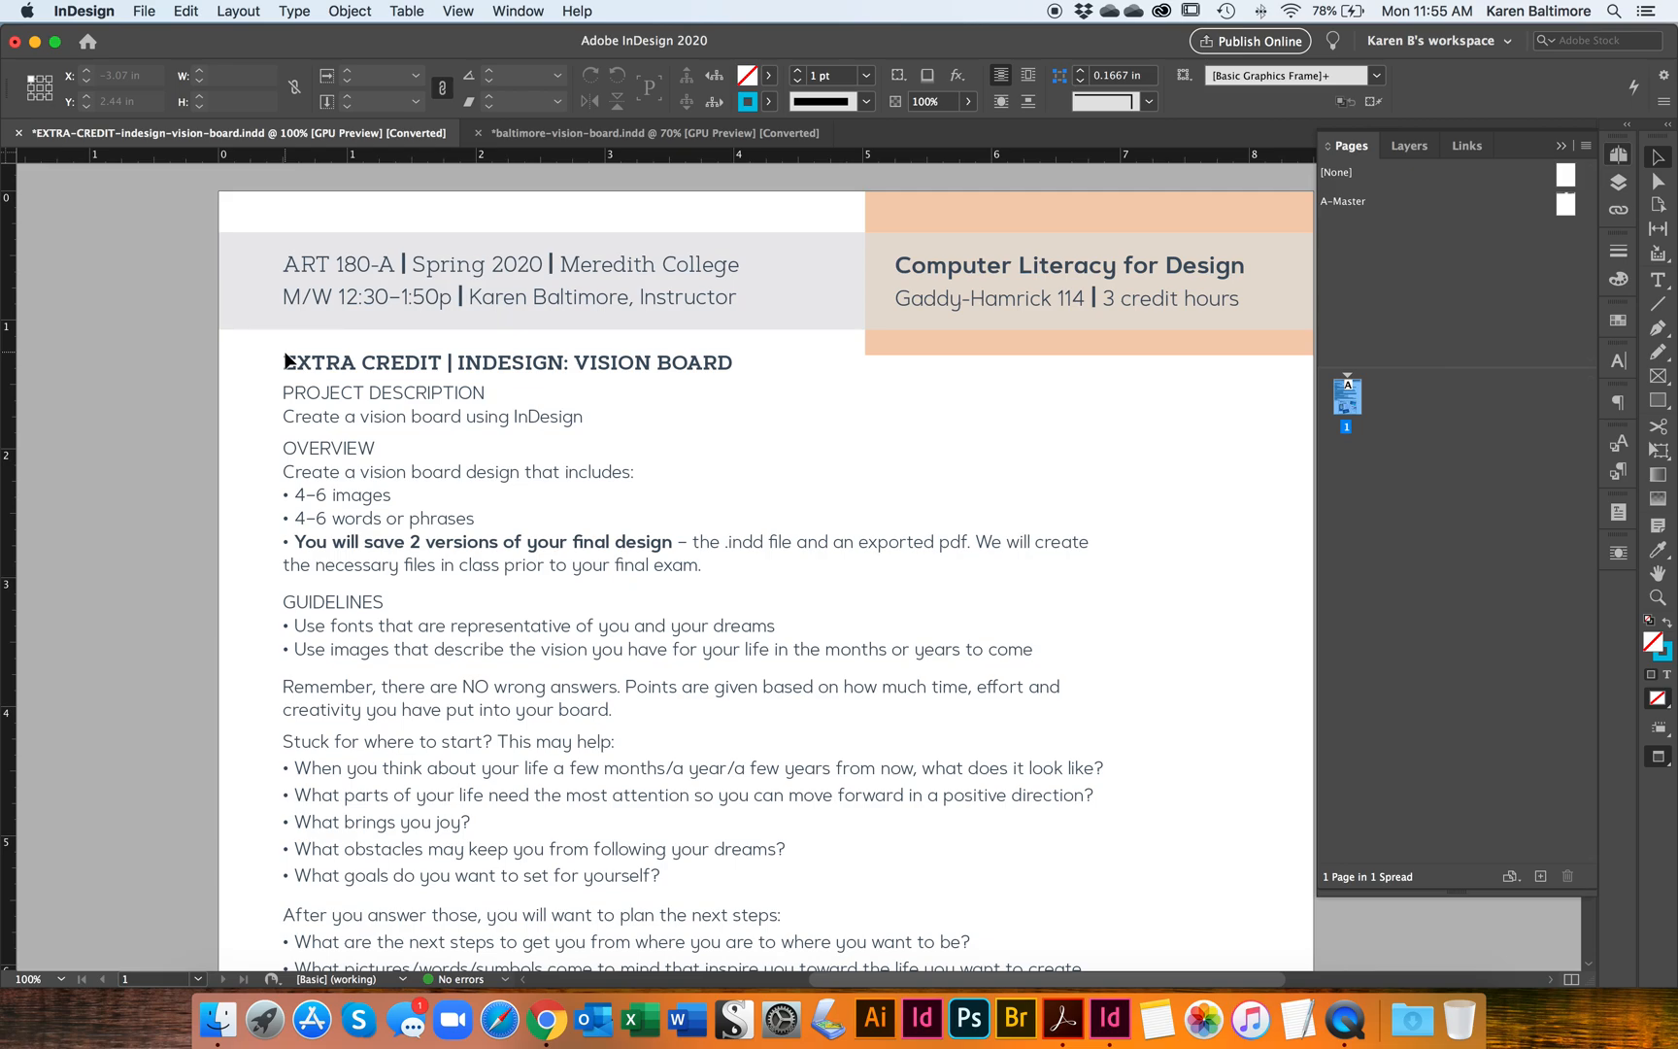
{"action": "scroll", "coordinate": [288, 360], "scroll_direction": "down", "scroll_amount": 5}
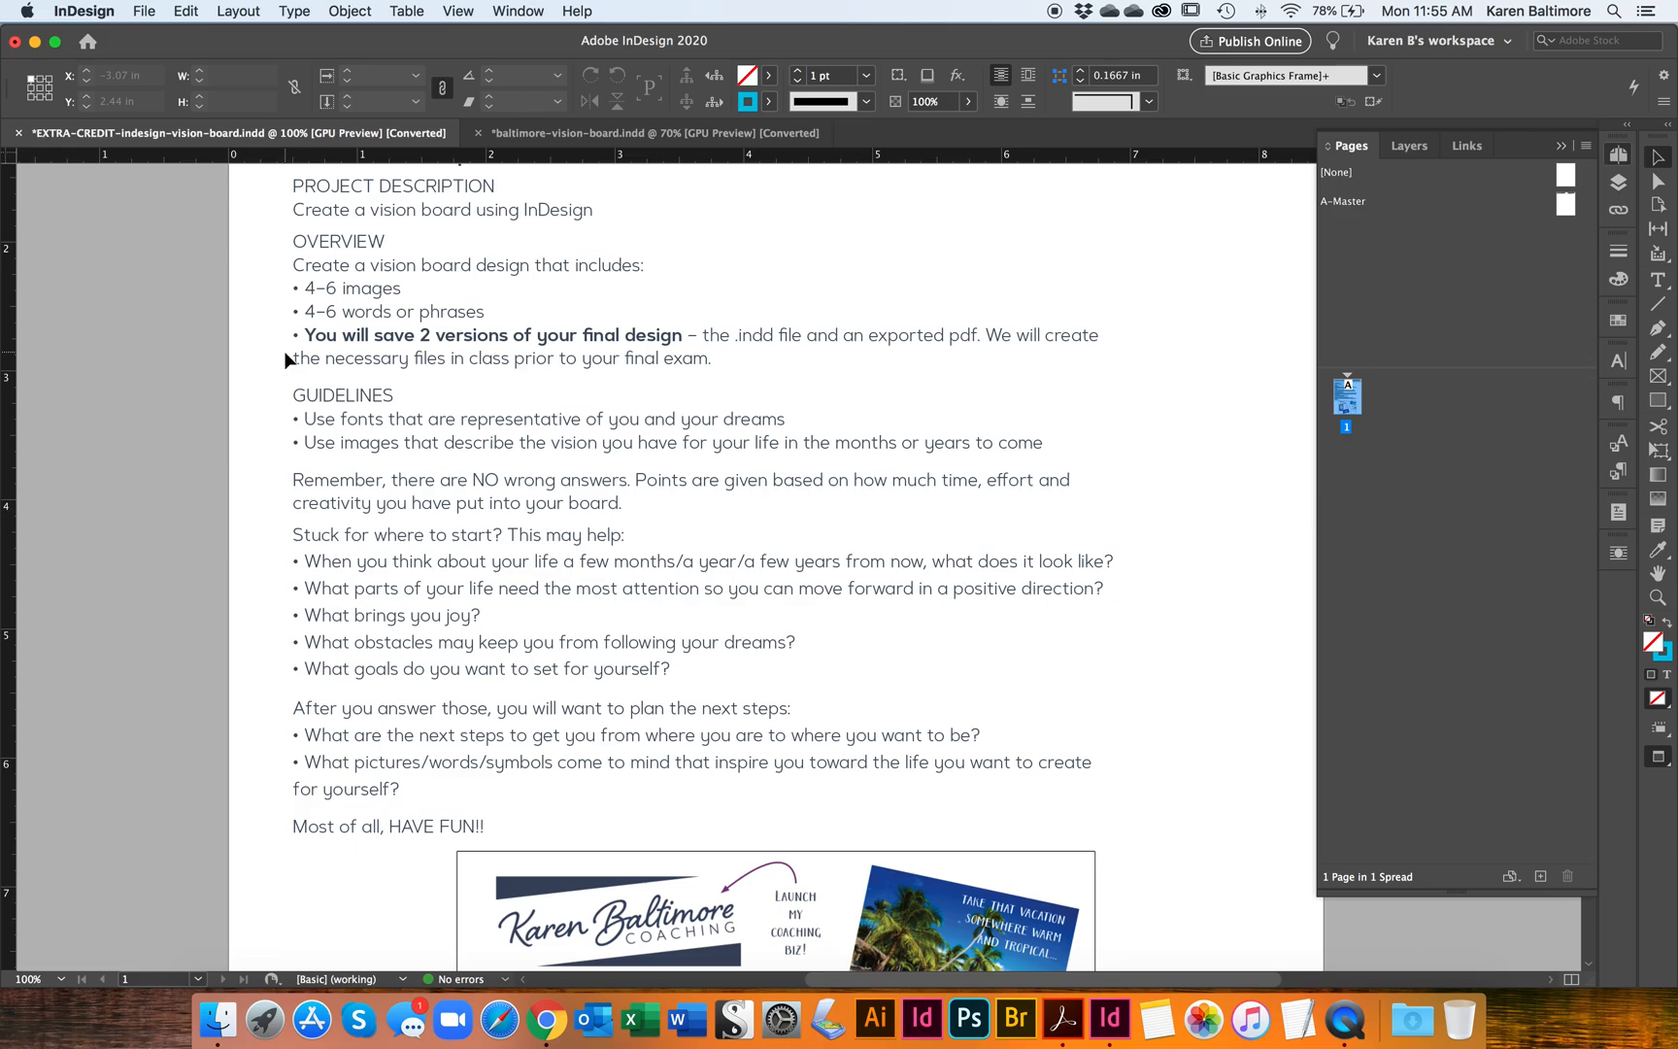
{"action": "scroll", "coordinate": [288, 361], "scroll_direction": "down", "scroll_amount": 11}
{"action": "scroll", "coordinate": [287, 361], "scroll_direction": "up", "scroll_amount": 3}
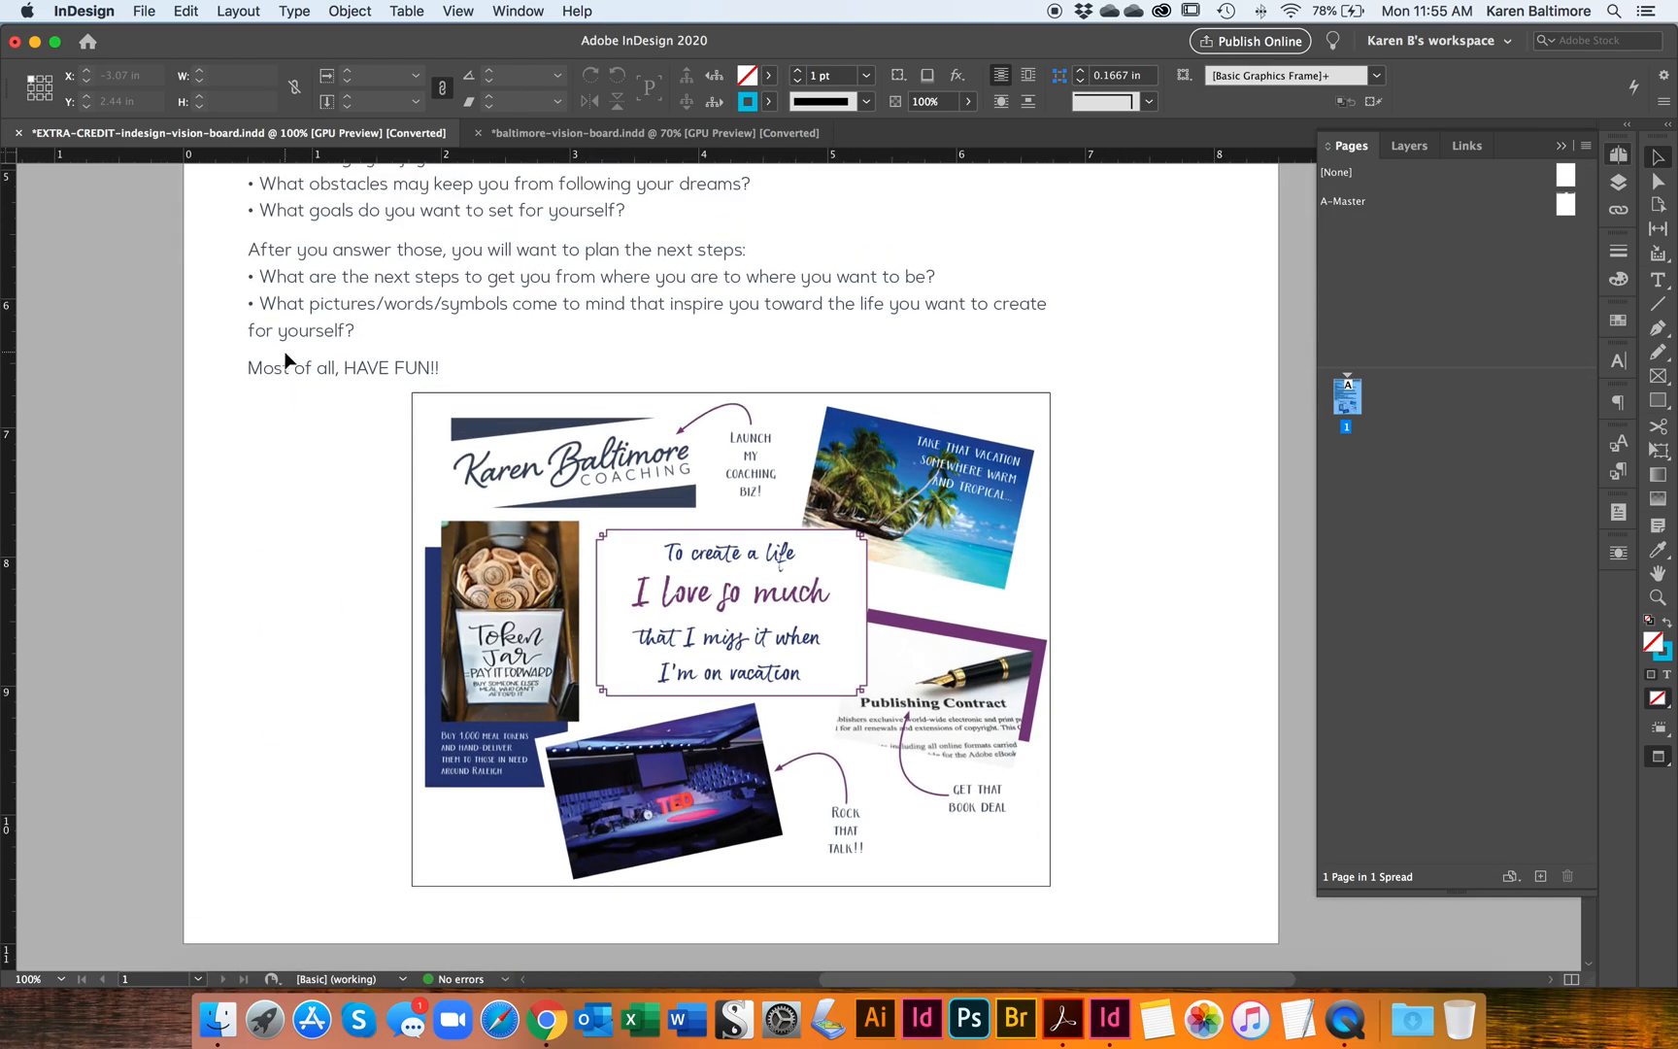
{"action": "scroll", "coordinate": [573, 592], "scroll_direction": "down", "scroll_amount": 2}
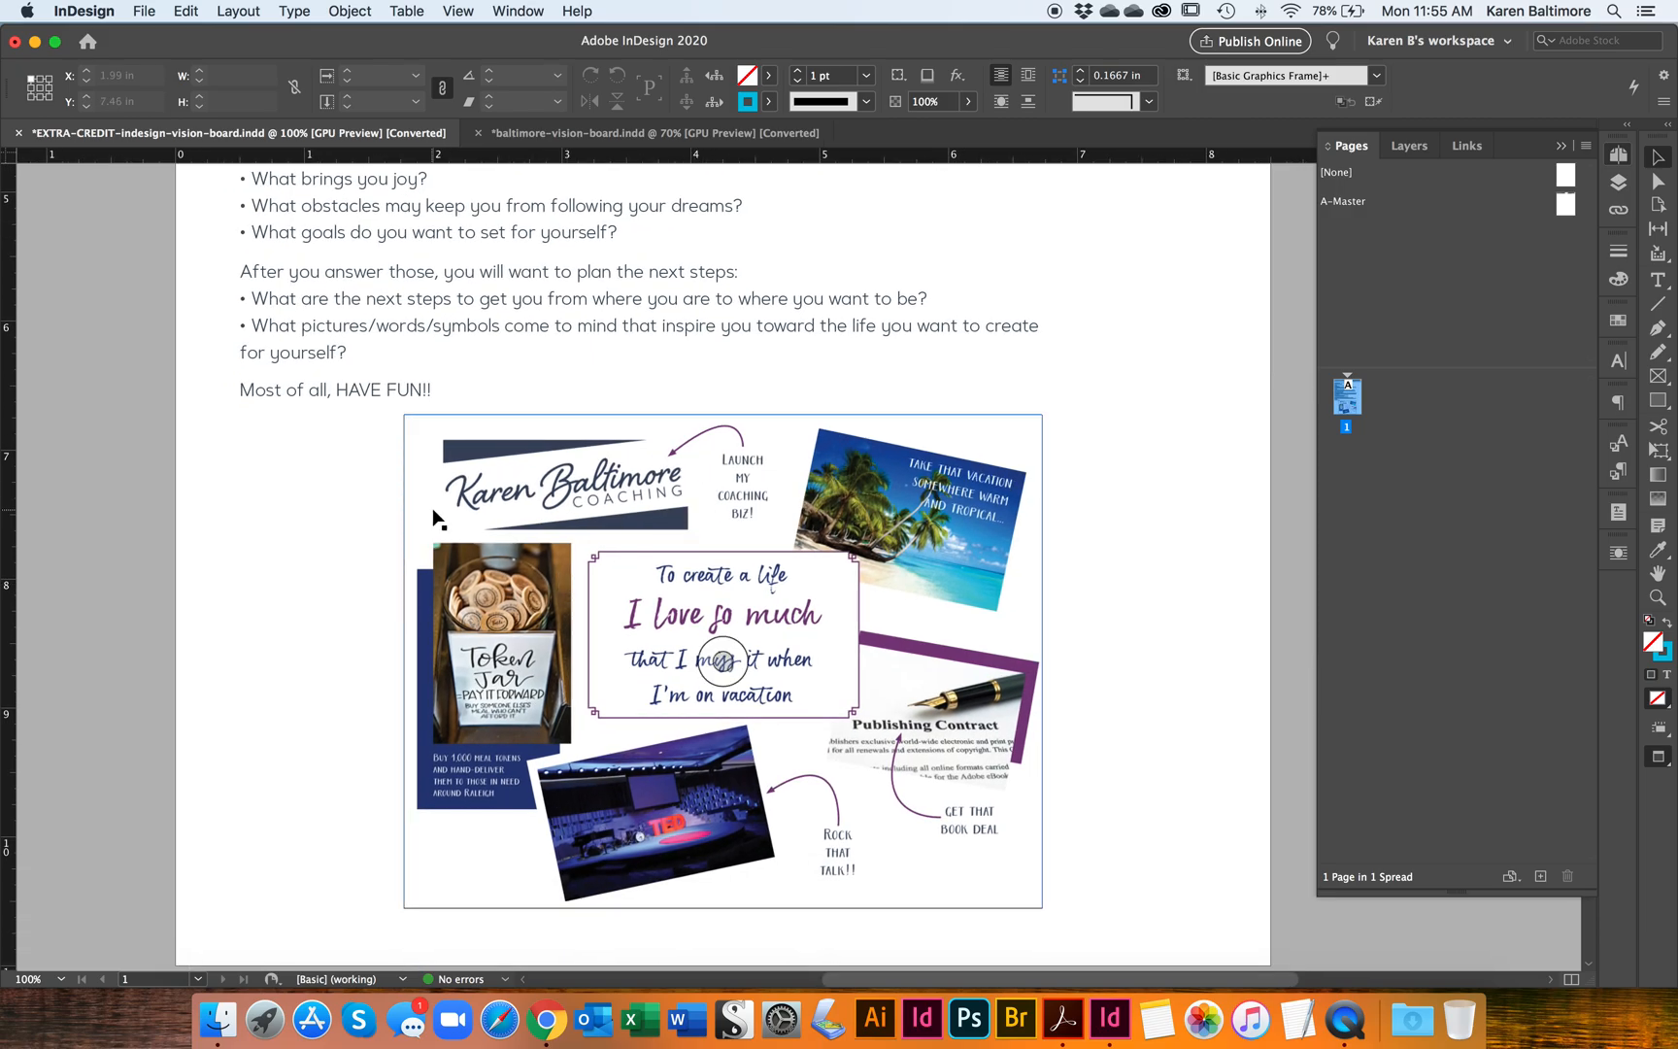
{"action": "scroll", "coordinate": [436, 520], "scroll_direction": "down", "scroll_amount": 5}
{"action": "key", "text": "super+equal"}
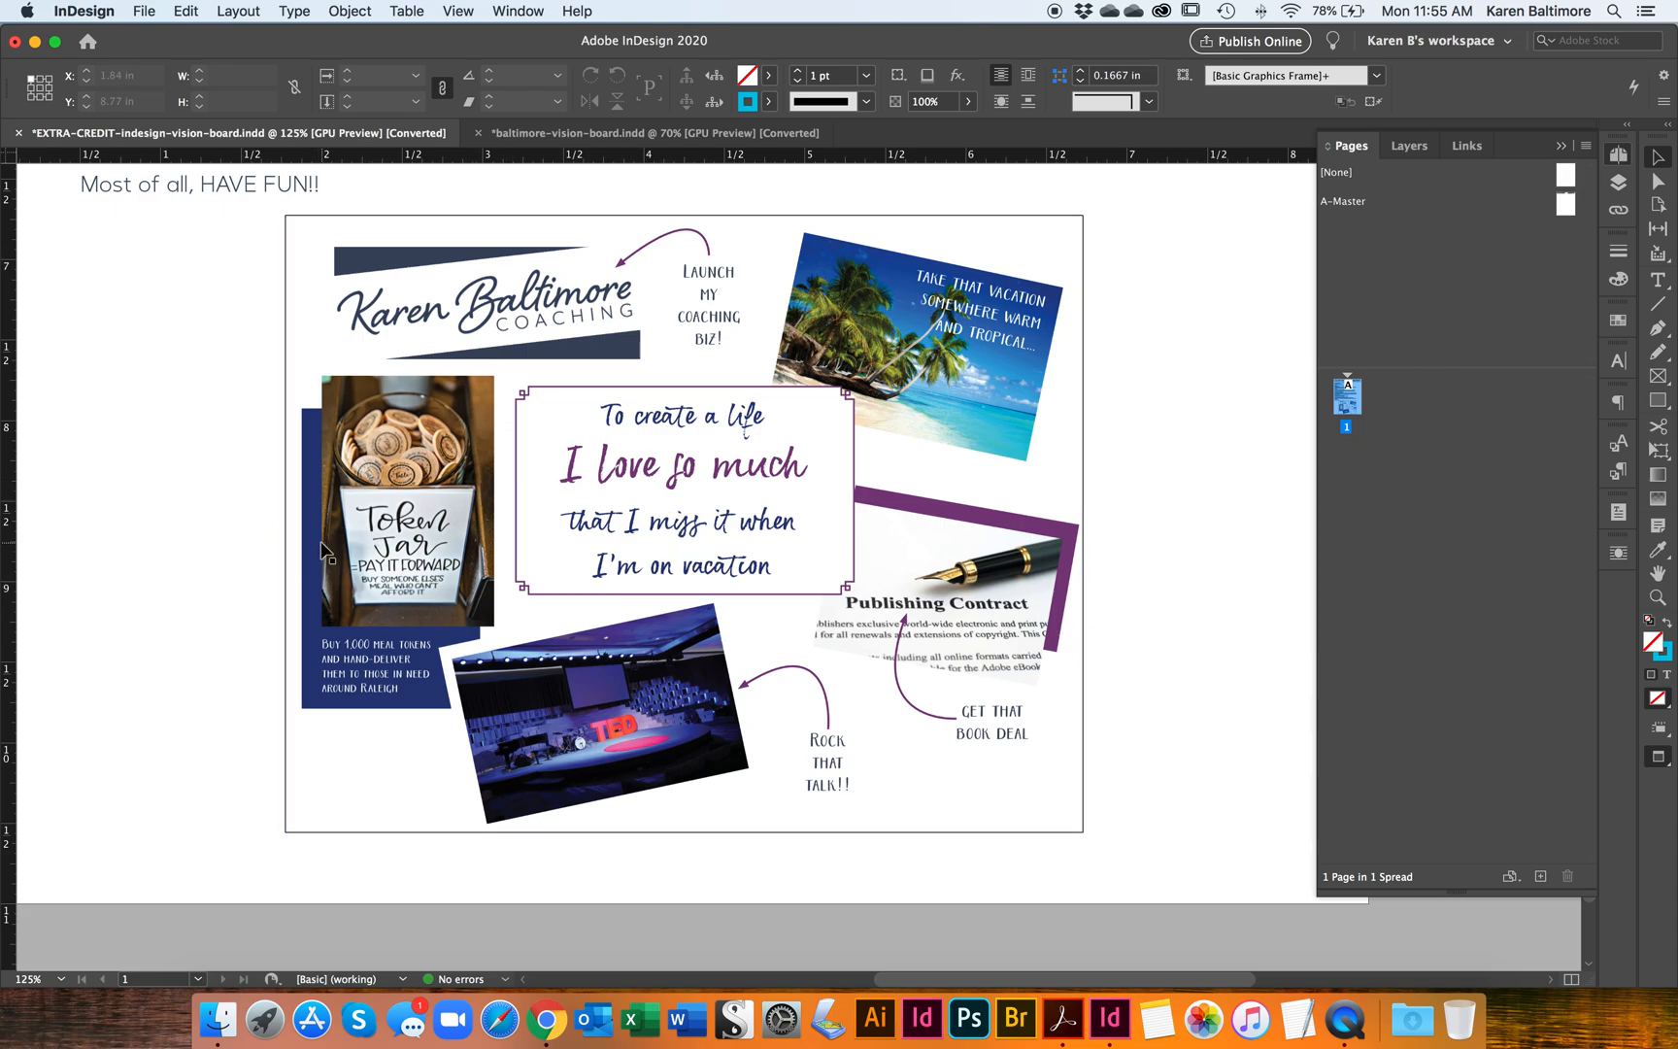
{"action": "scroll", "coordinate": [283, 545], "scroll_direction": "down", "scroll_amount": 1}
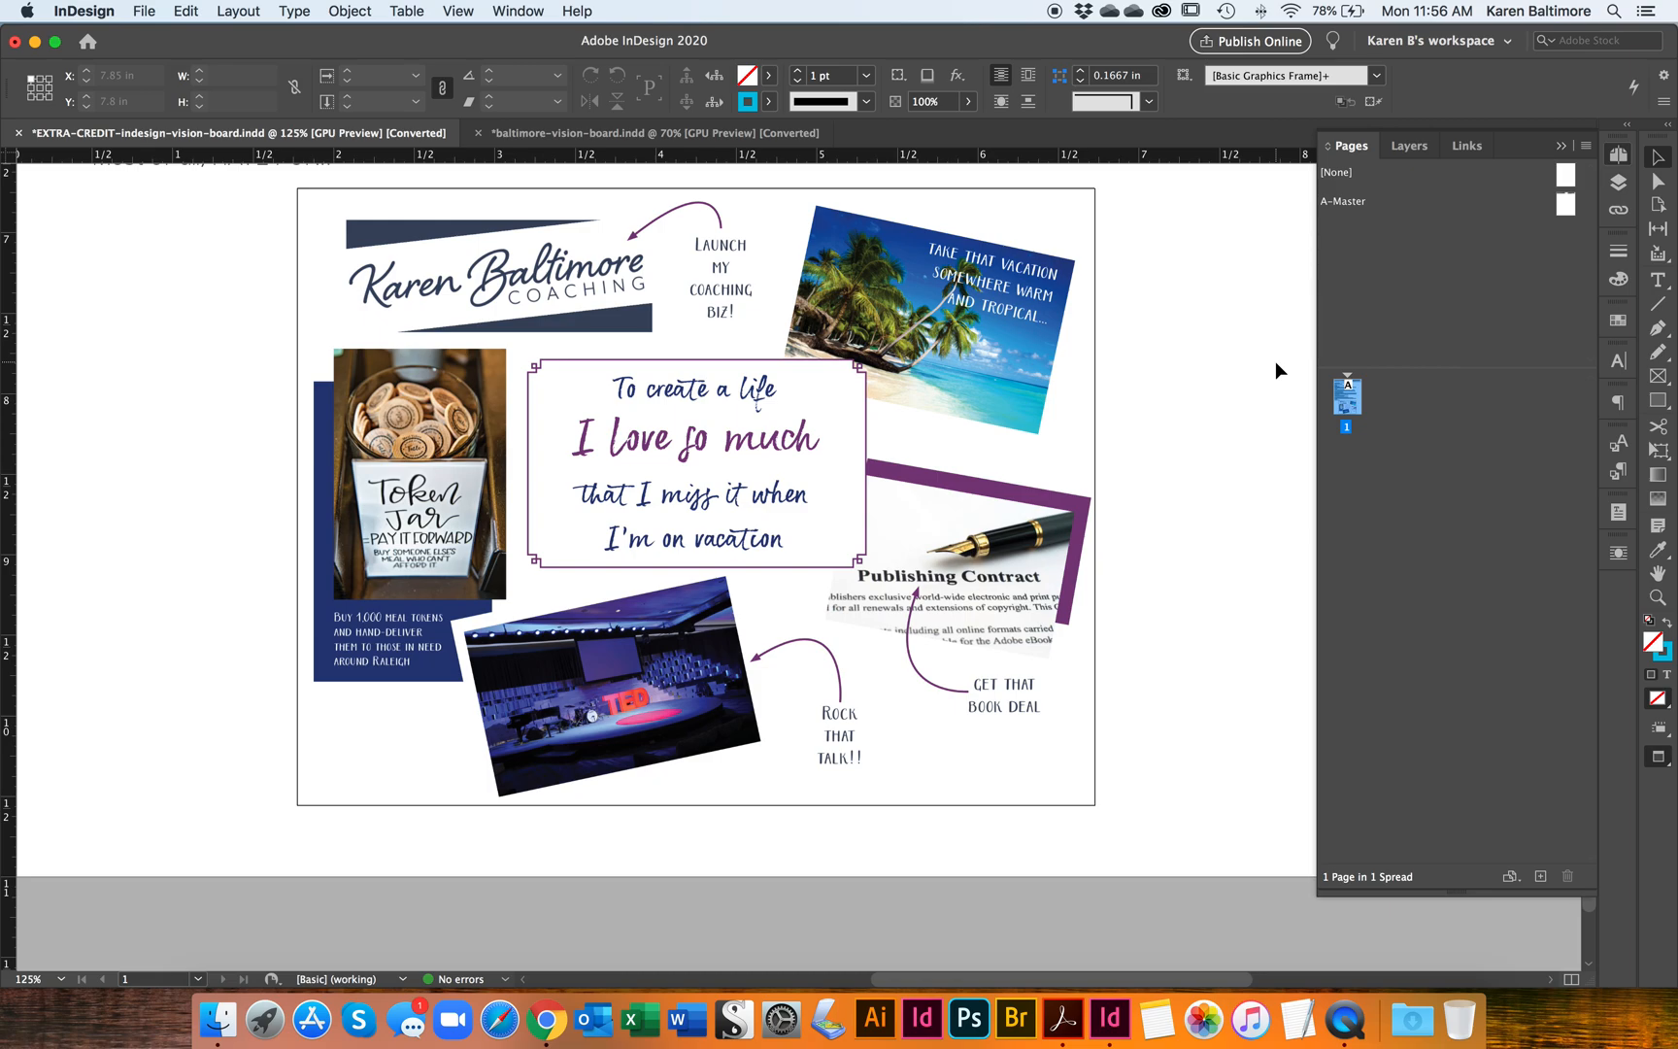
{"action": "scroll", "coordinate": [1276, 363], "scroll_direction": "up", "scroll_amount": 15}
{"action": "key", "text": "super+minus"}
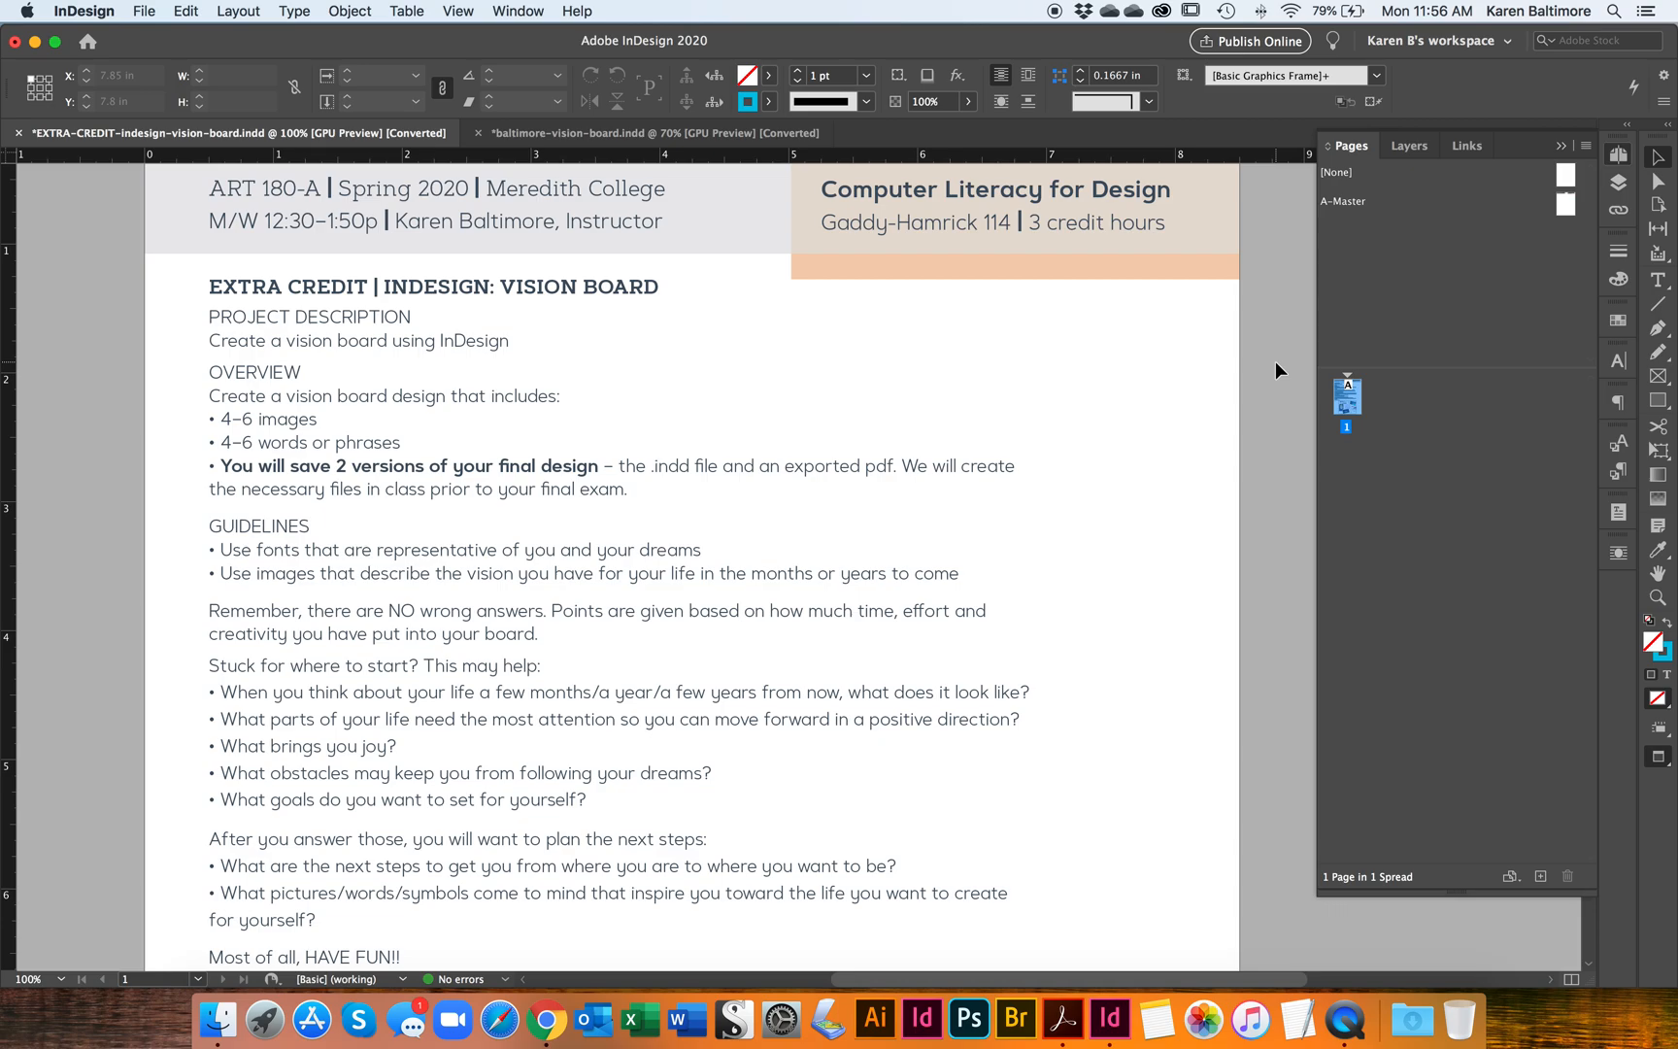
{"action": "left_click", "coordinate": [639, 136]}
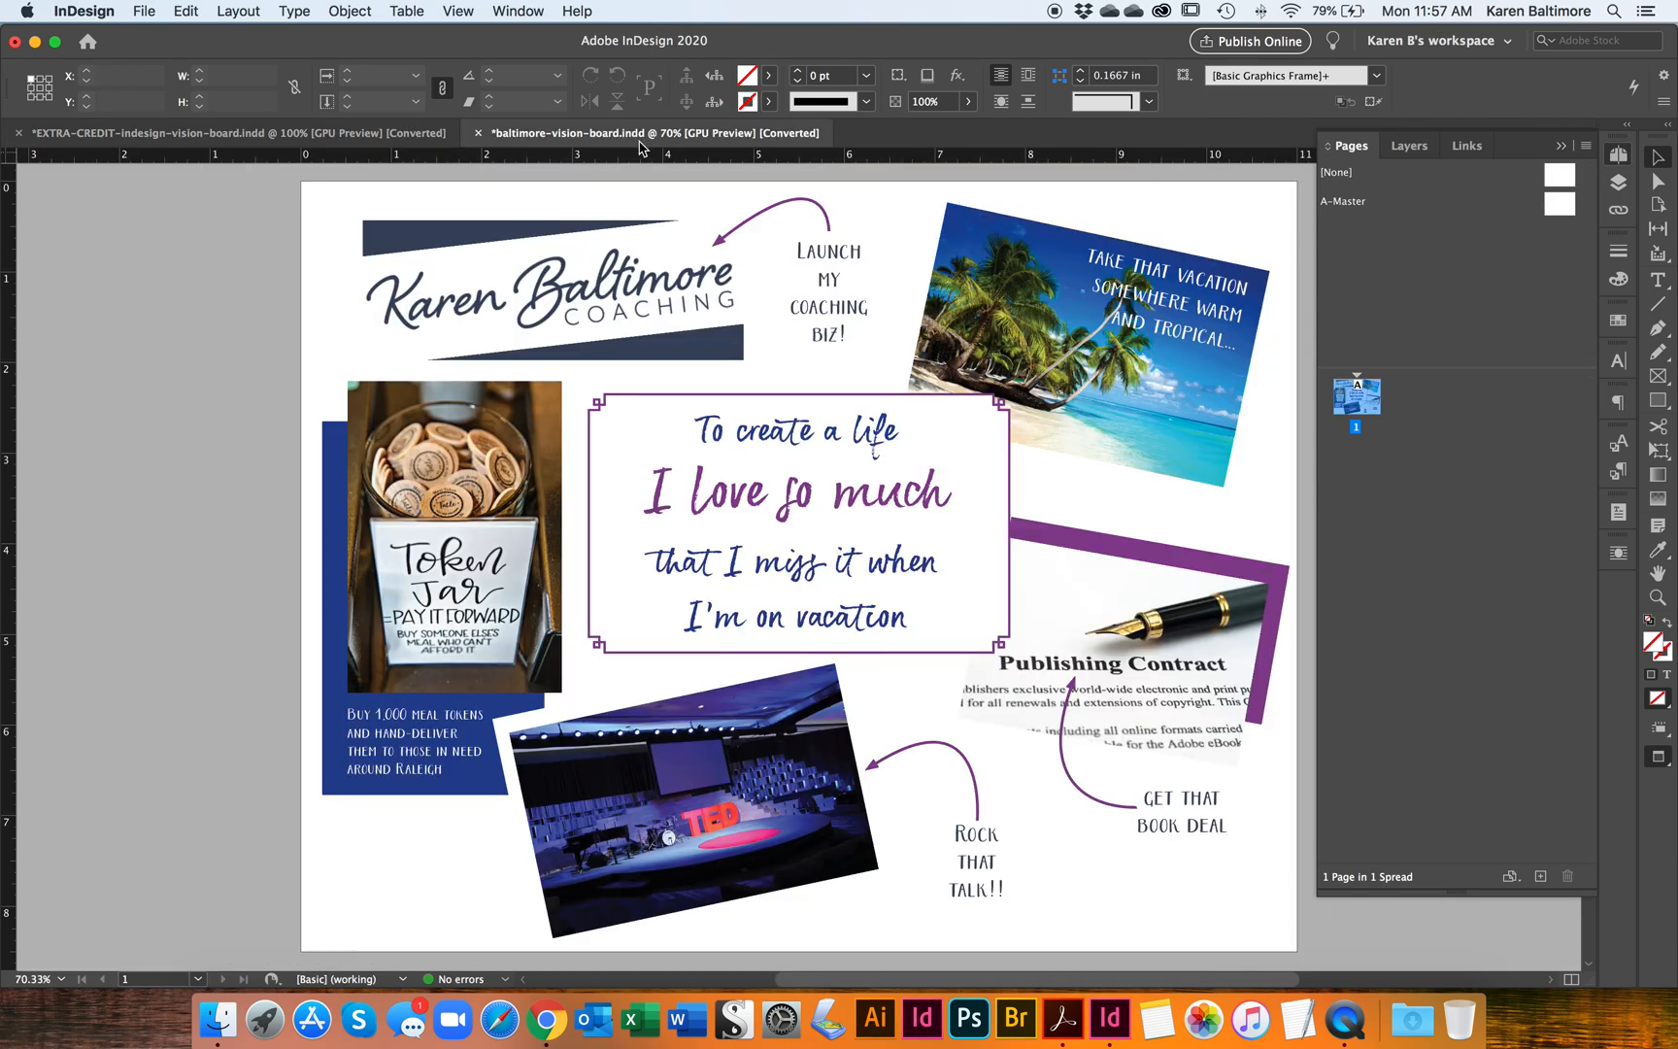
Step: Move the navy rectangle behind the coaching logo toward the page's left edge and undo the move
{"action": "left_click", "coordinate": [515, 326]}
{"action": "left_click", "coordinate": [457, 240]}
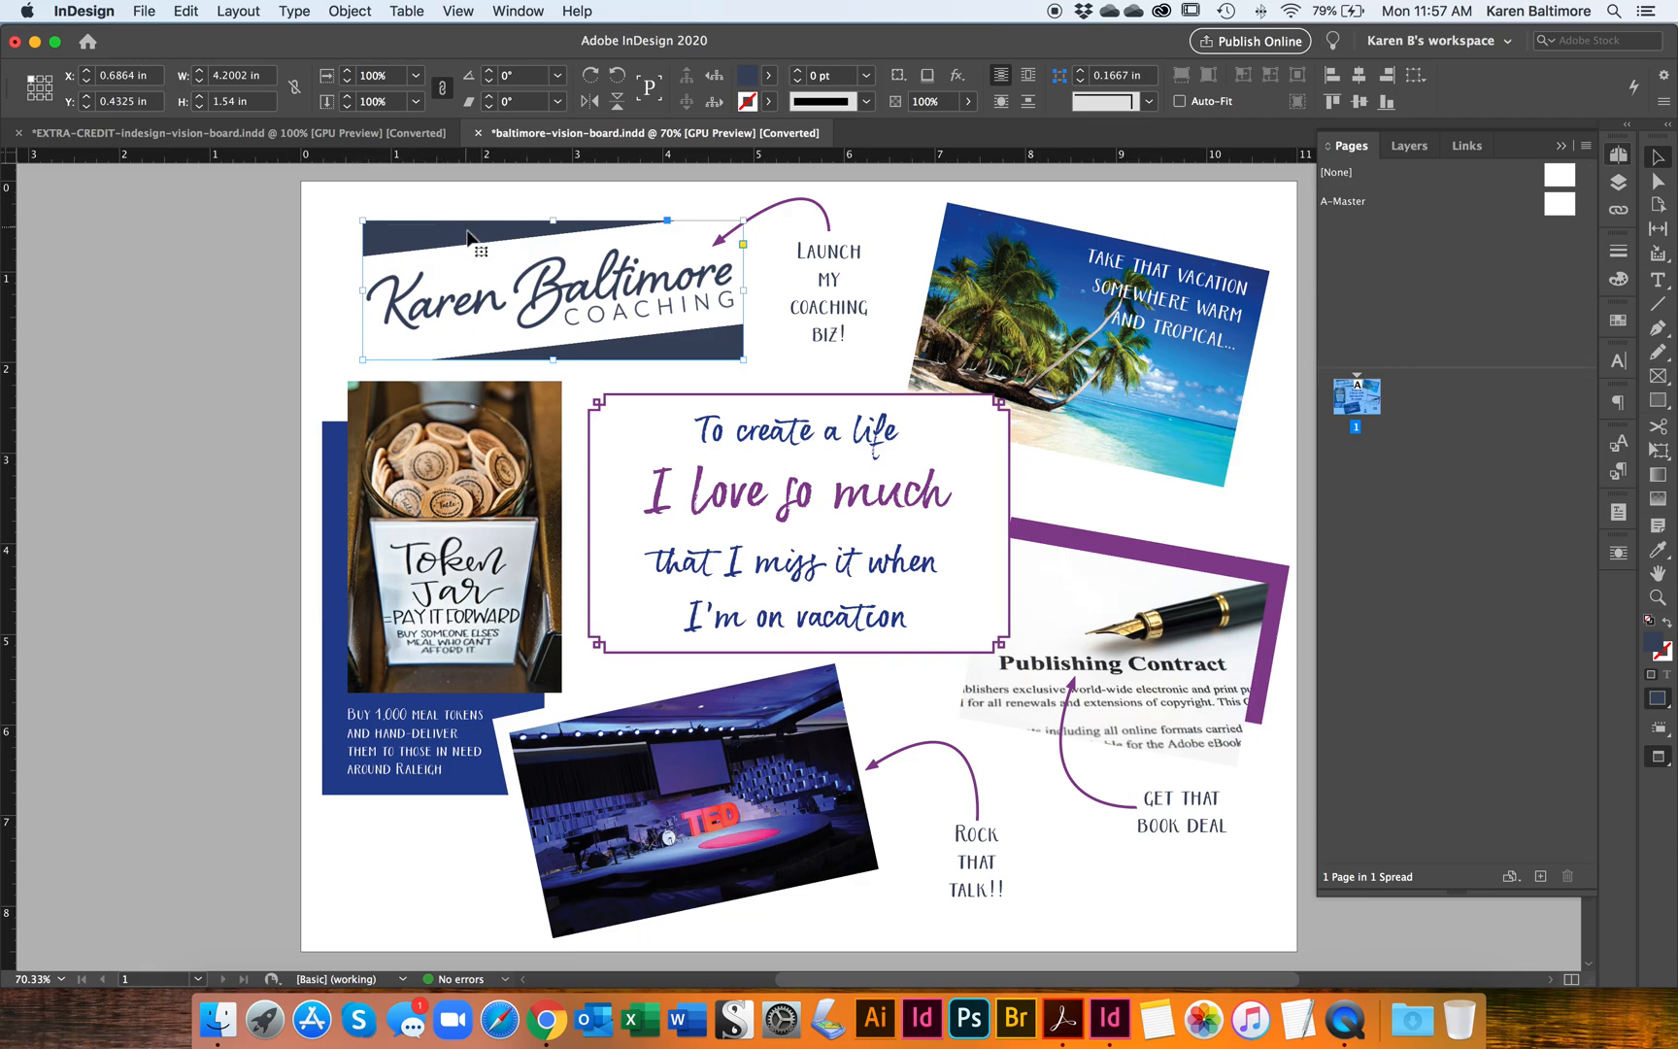
{"action": "left_click_drag", "start_coordinate": [560, 291], "coordinate": [440, 318]}
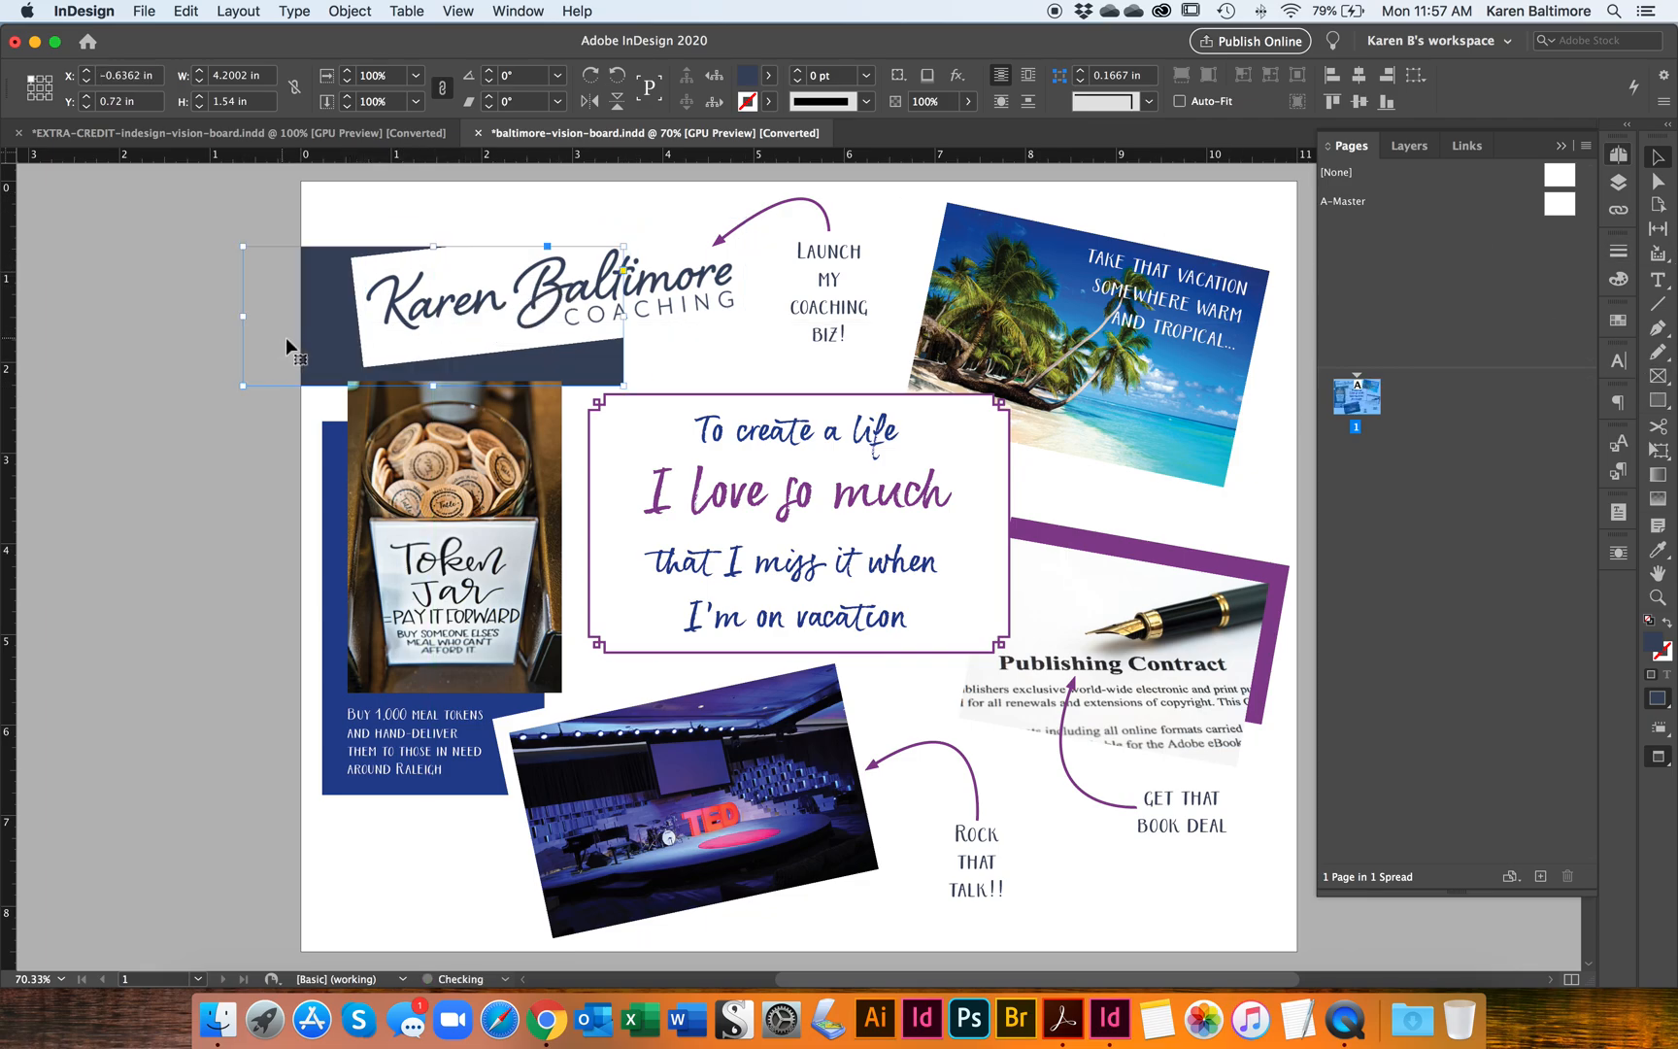
{"action": "key", "text": "super+z"}
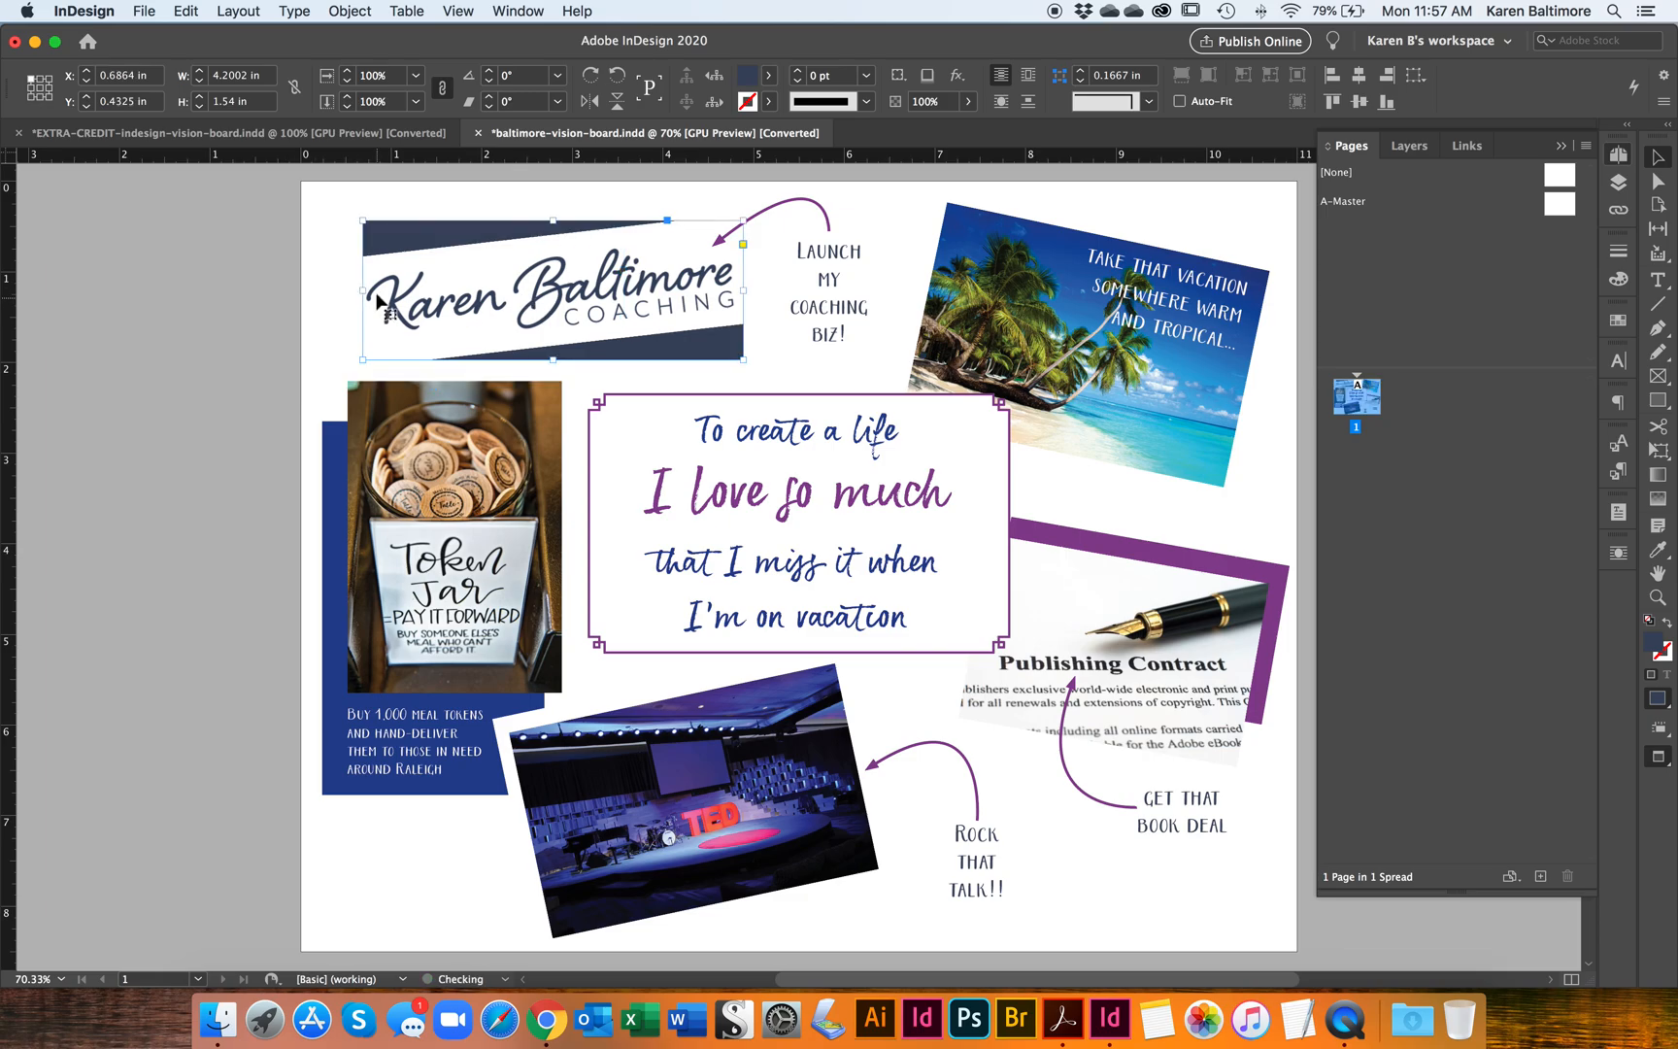
Step: Inspect the "Launch my coaching biz!" text frame and the ornamental border around the central quote, leaving nothing selected
{"action": "left_click", "coordinate": [846, 313]}
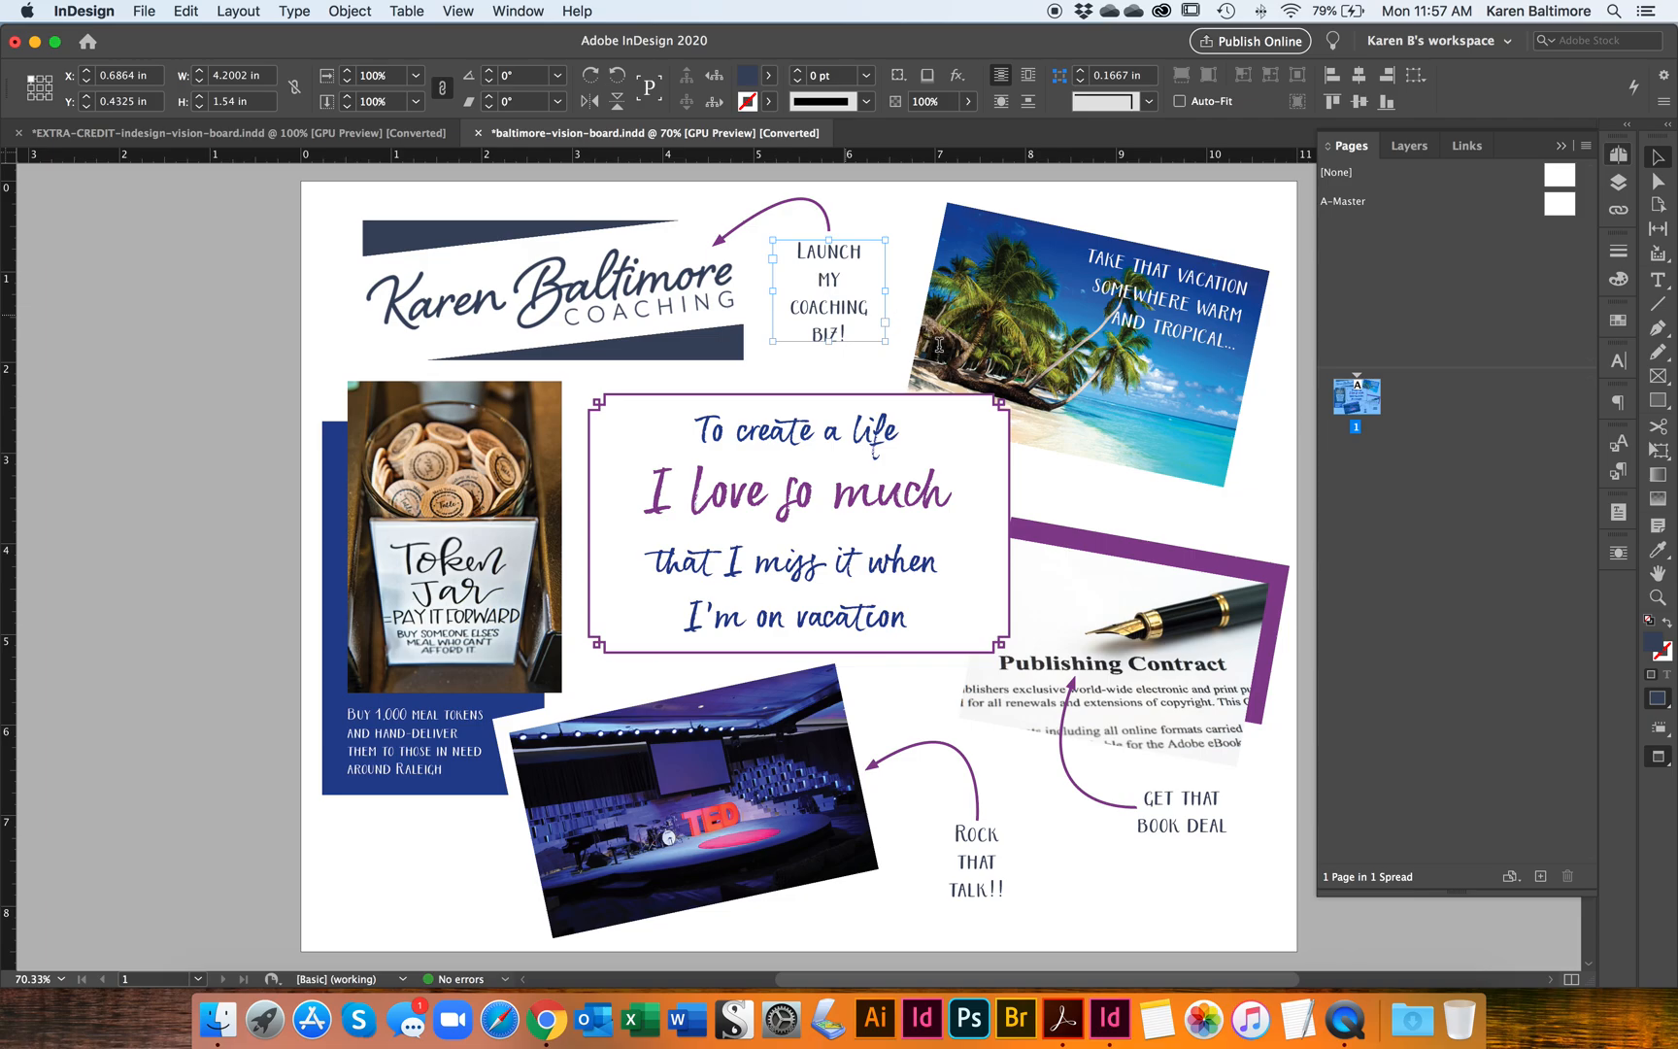
{"action": "key", "text": "Return"}
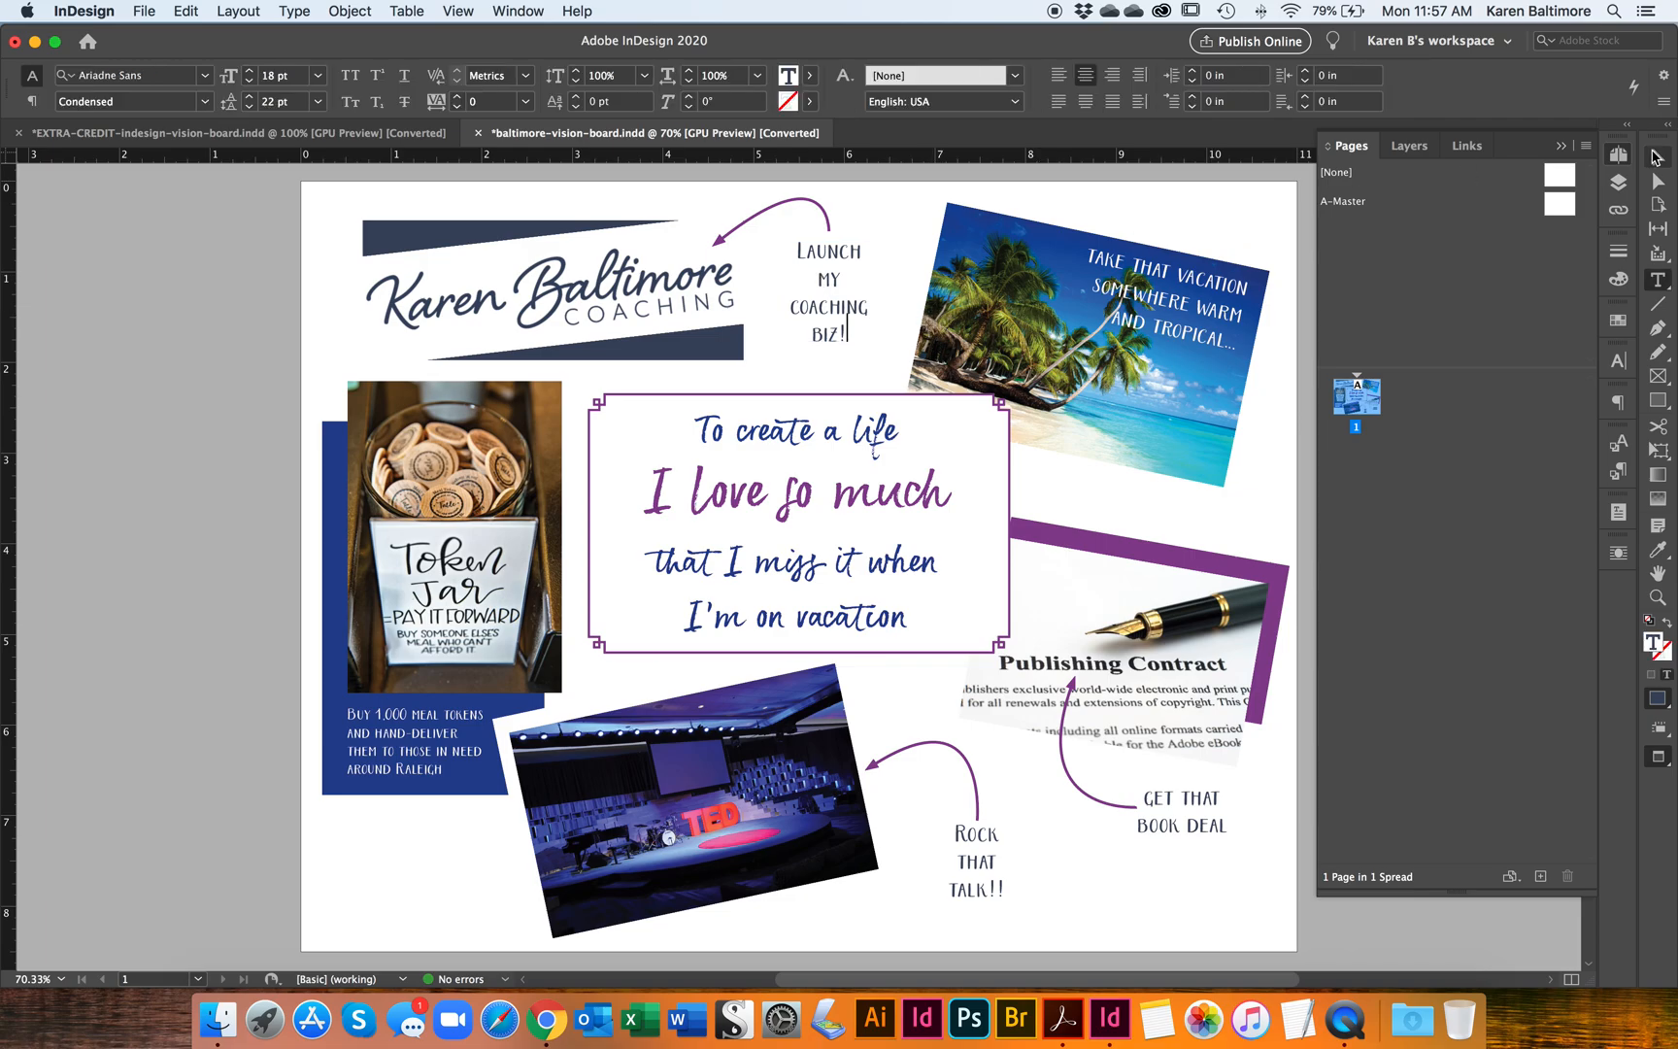
{"action": "key", "text": "Escape"}
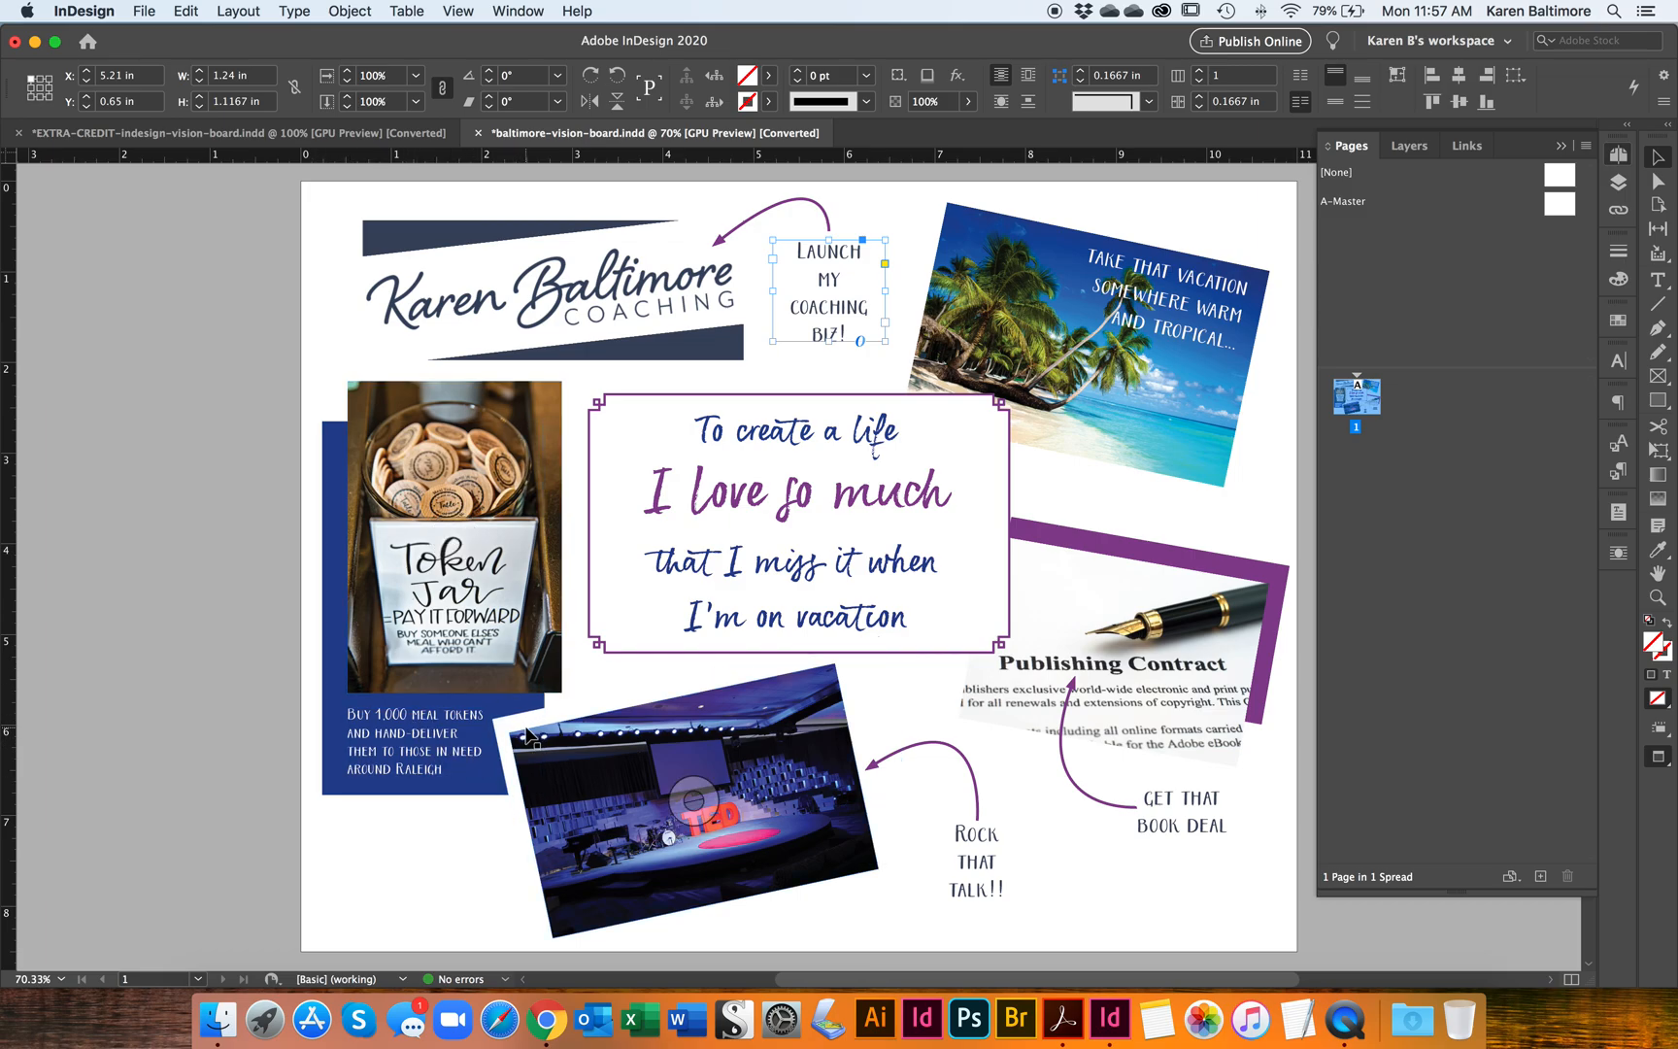
{"action": "left_click", "coordinate": [612, 402]}
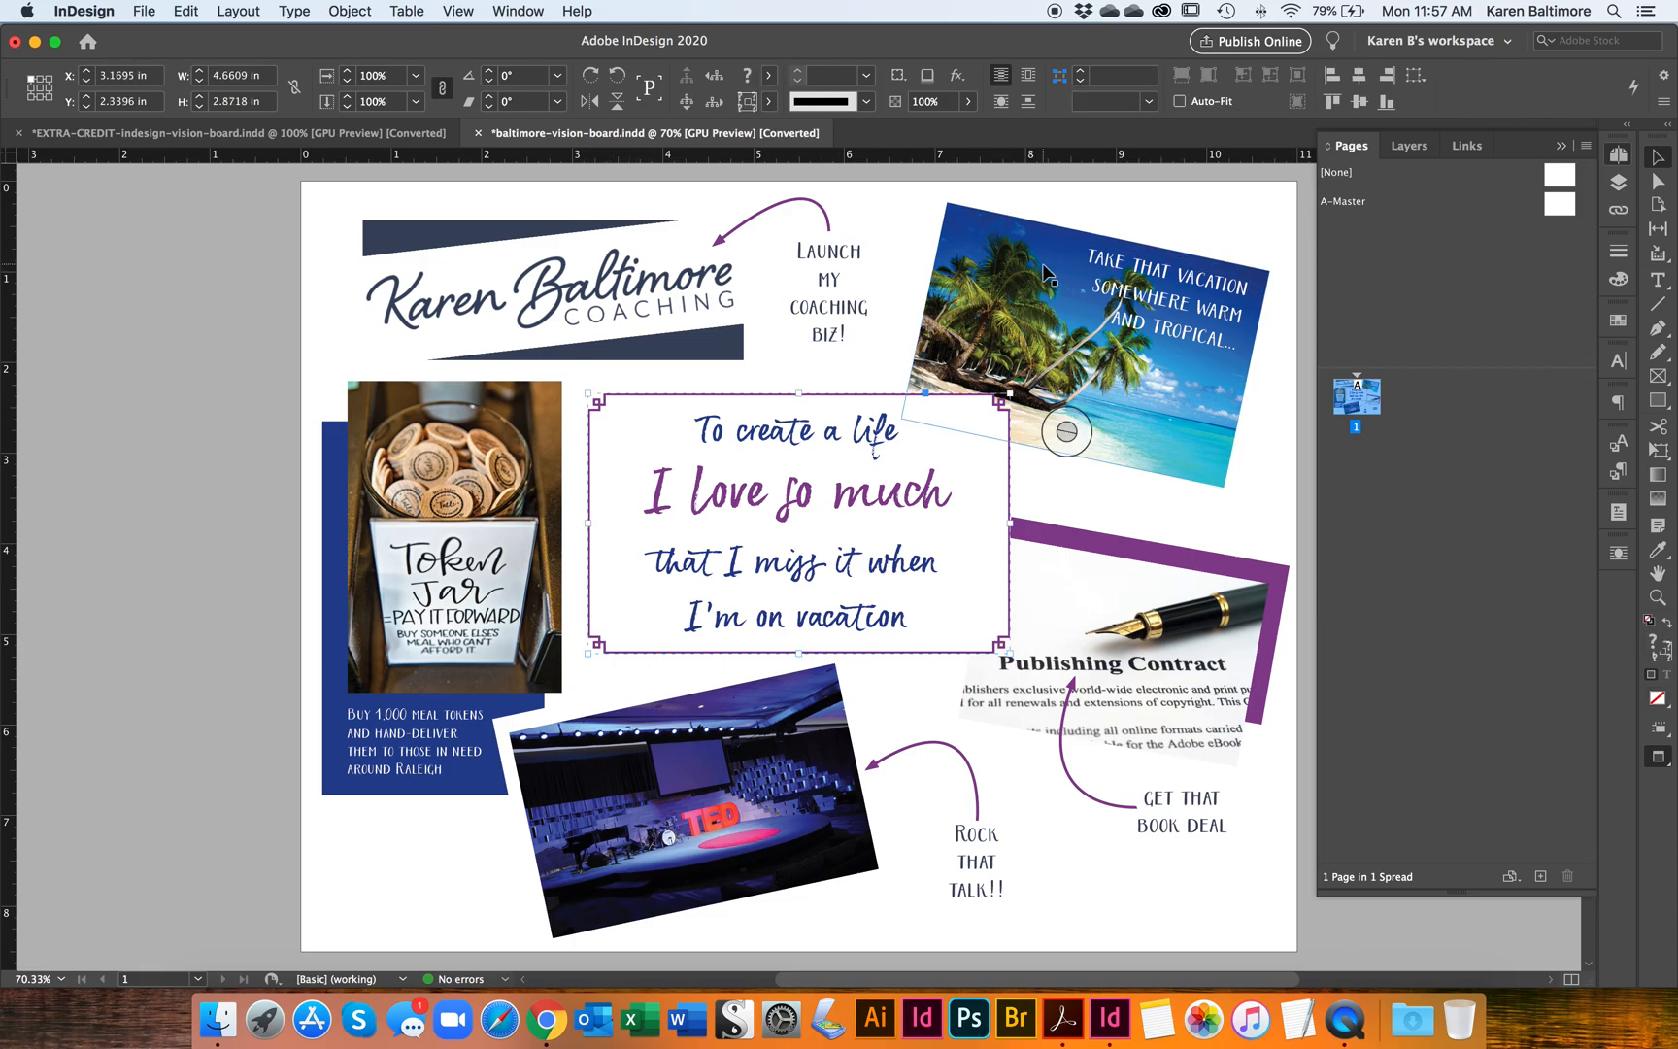
{"action": "left_click", "coordinate": [445, 866]}
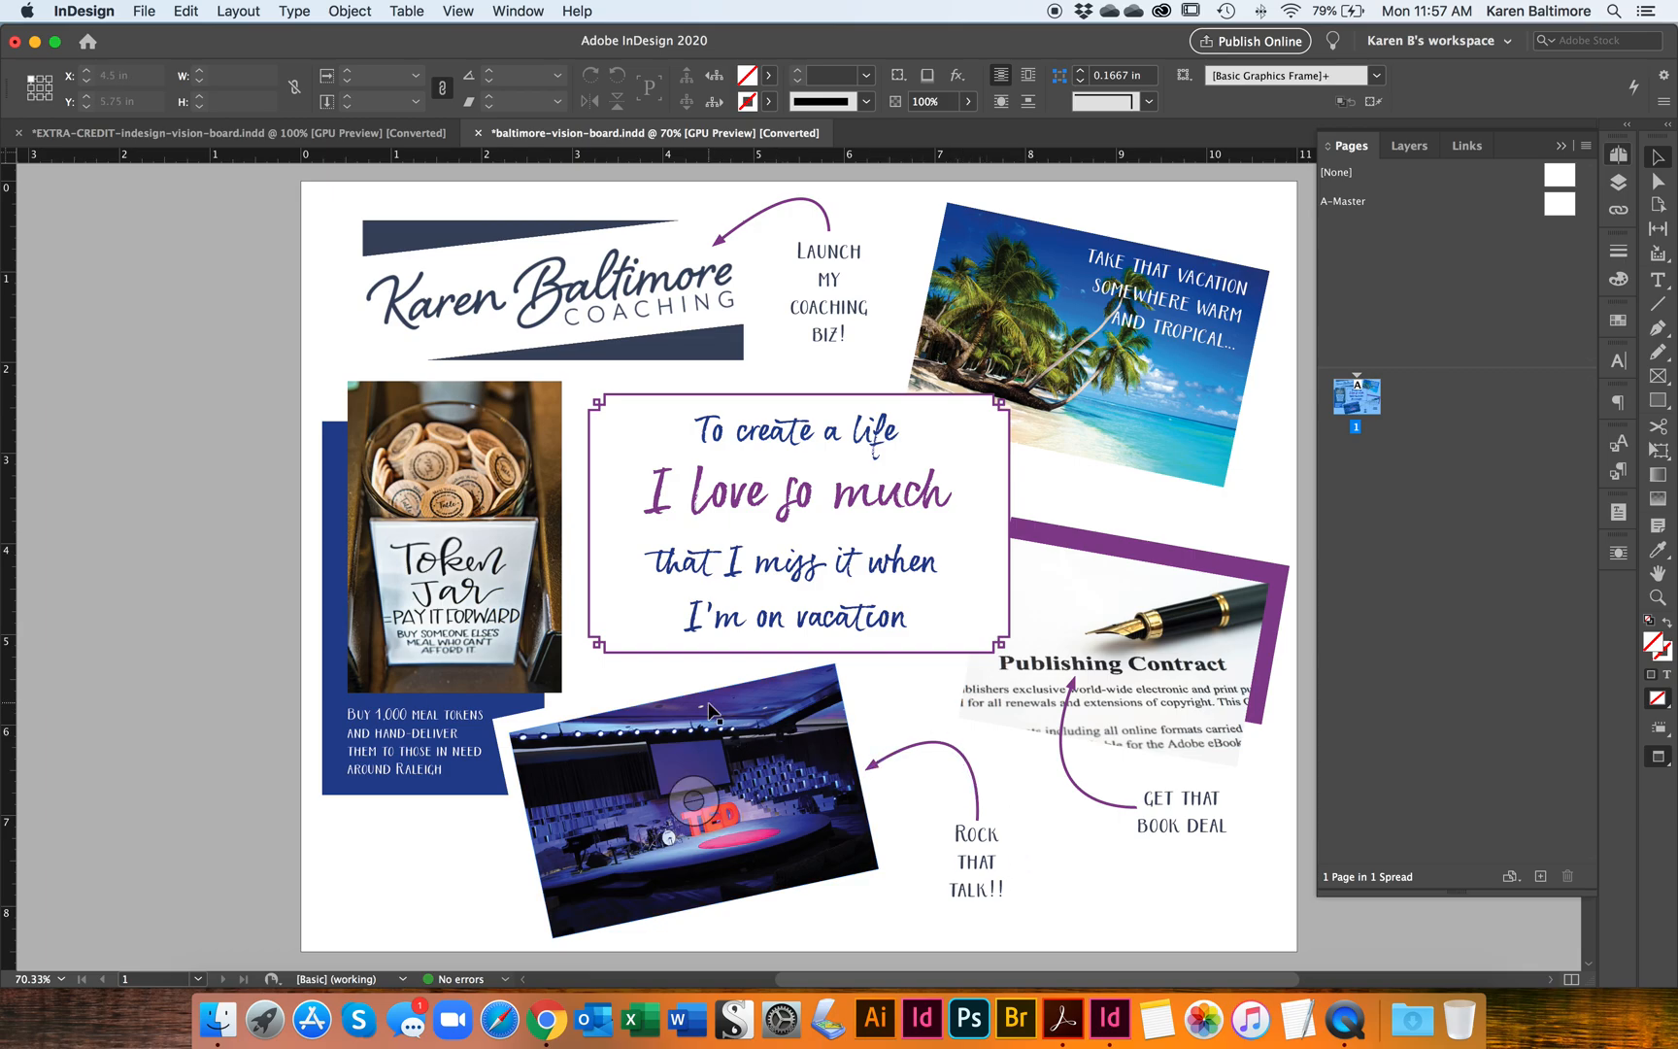
Step: Show frame edges and guides, and draw a curved Pen path about 1.22 in wide and 0.73 in high on the pasteboard left of the page
{"action": "key", "text": "w"}
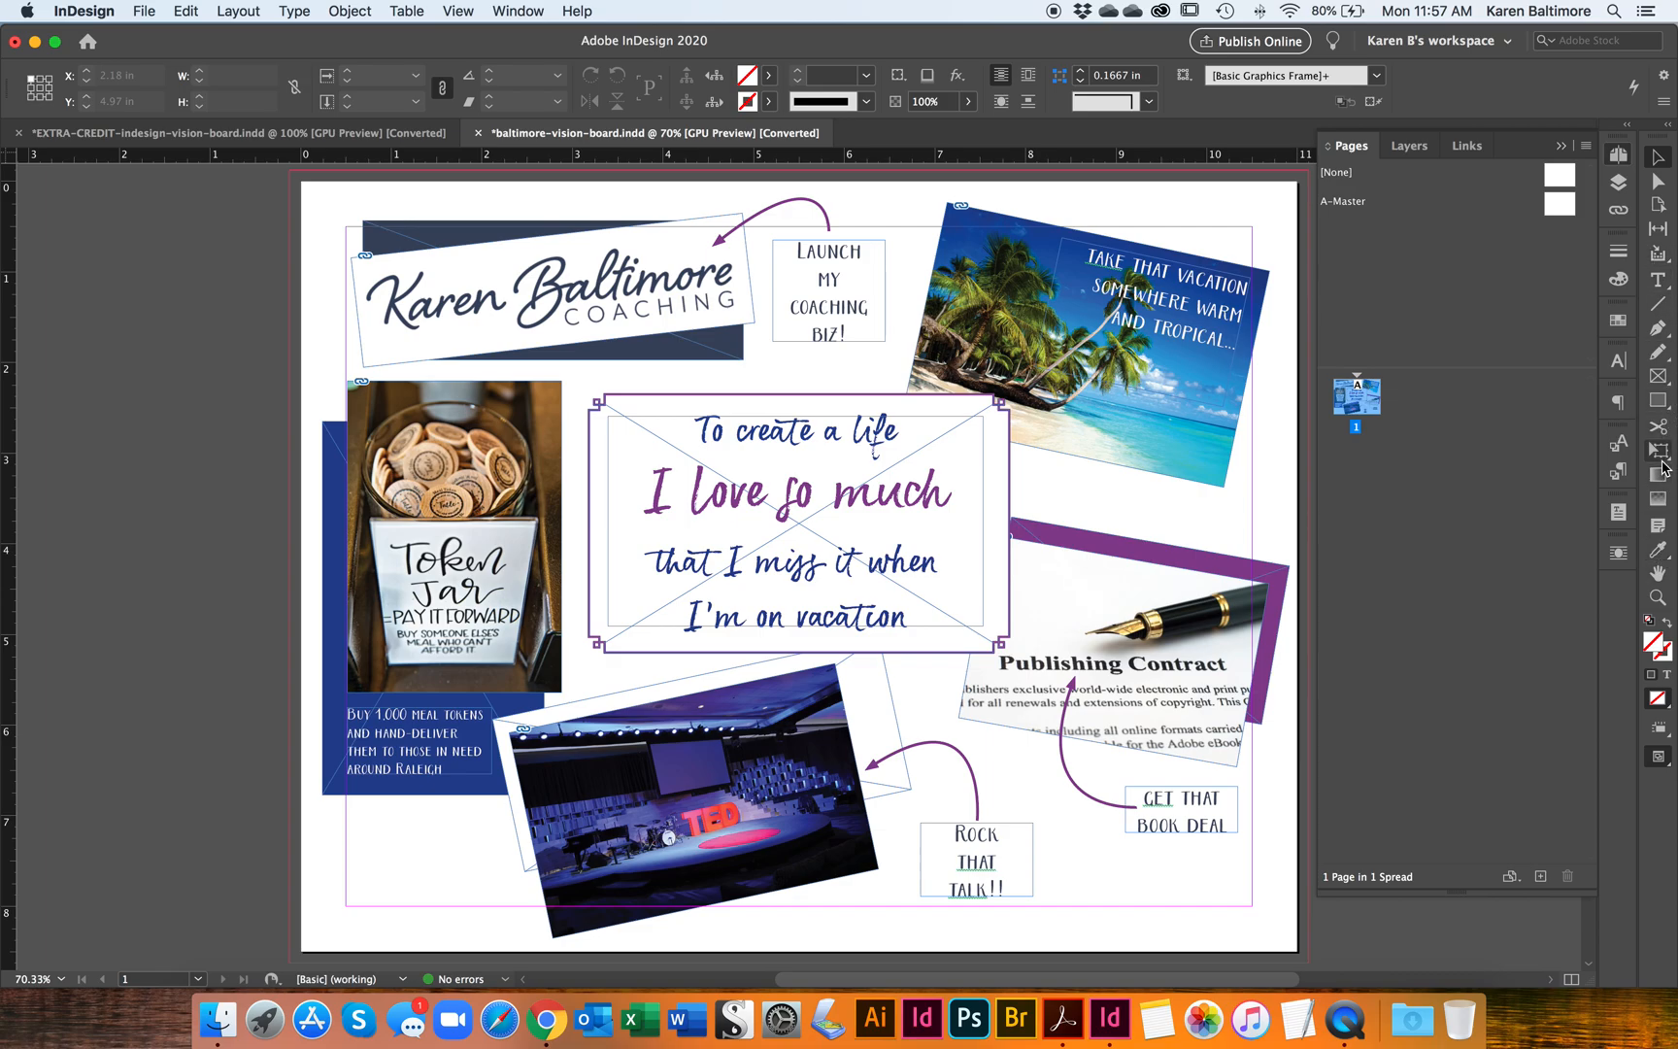
{"action": "left_click", "coordinate": [1659, 329]}
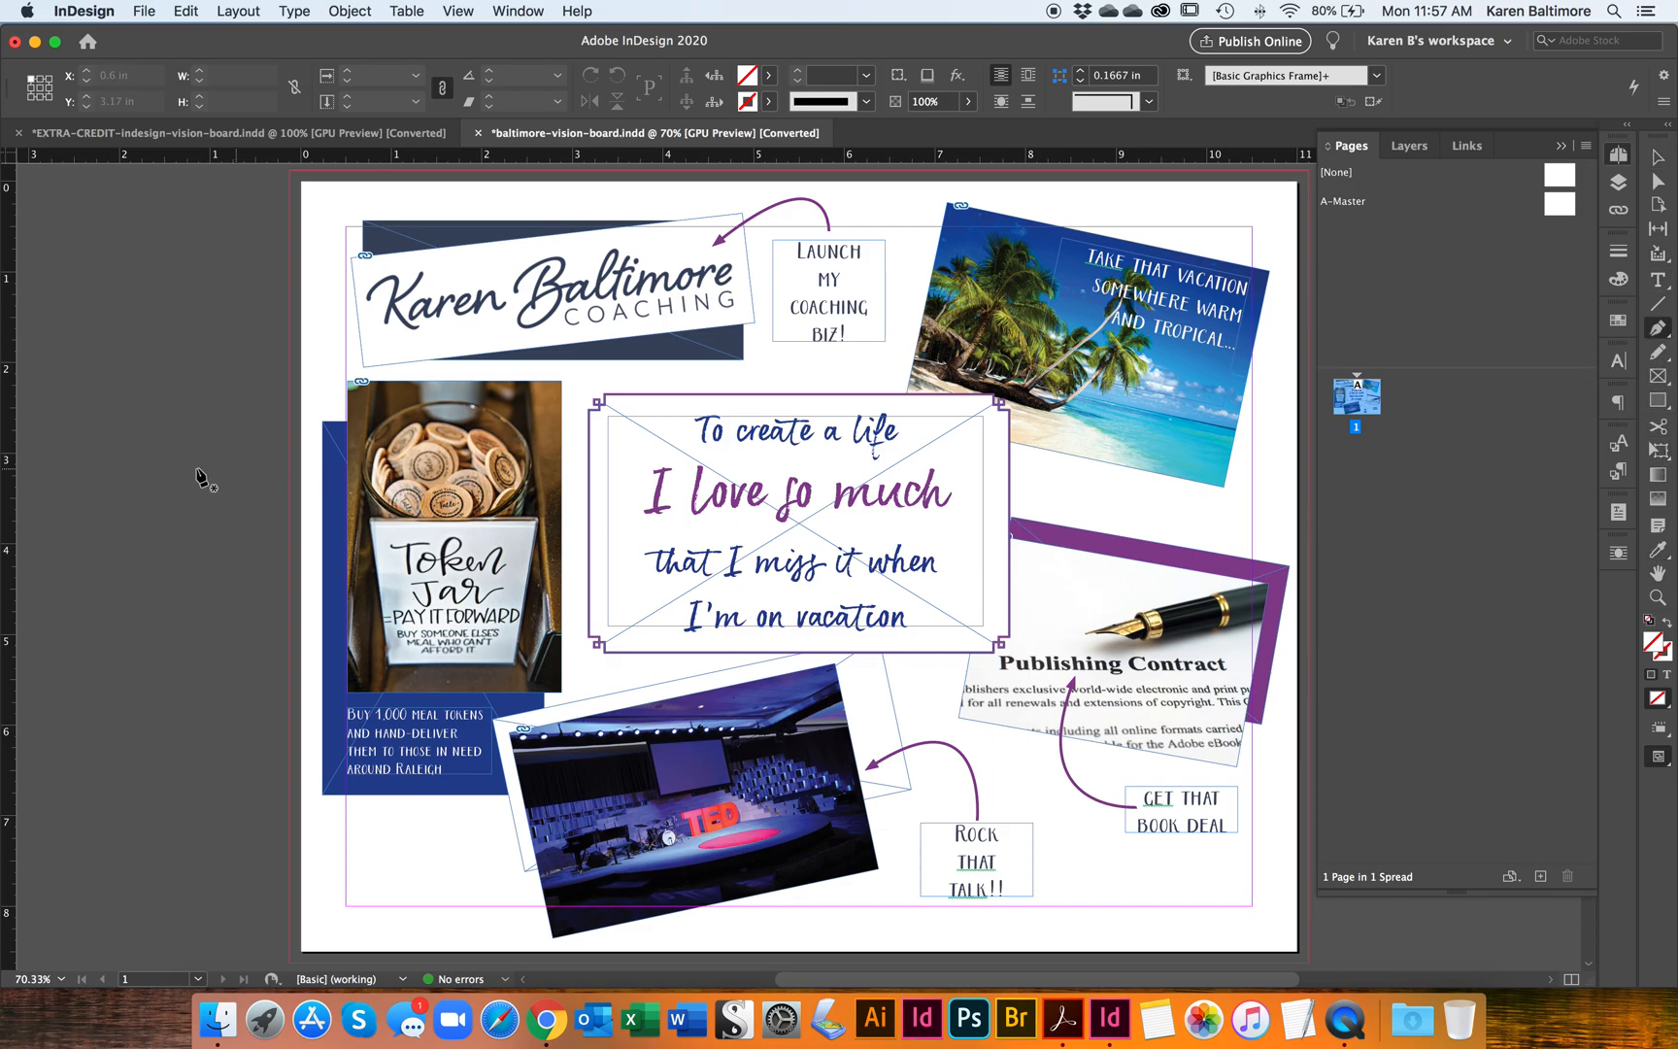
{"action": "left_click", "coordinate": [63, 435]}
{"action": "left_click_drag", "start_coordinate": [174, 416], "coordinate": [230, 529]}
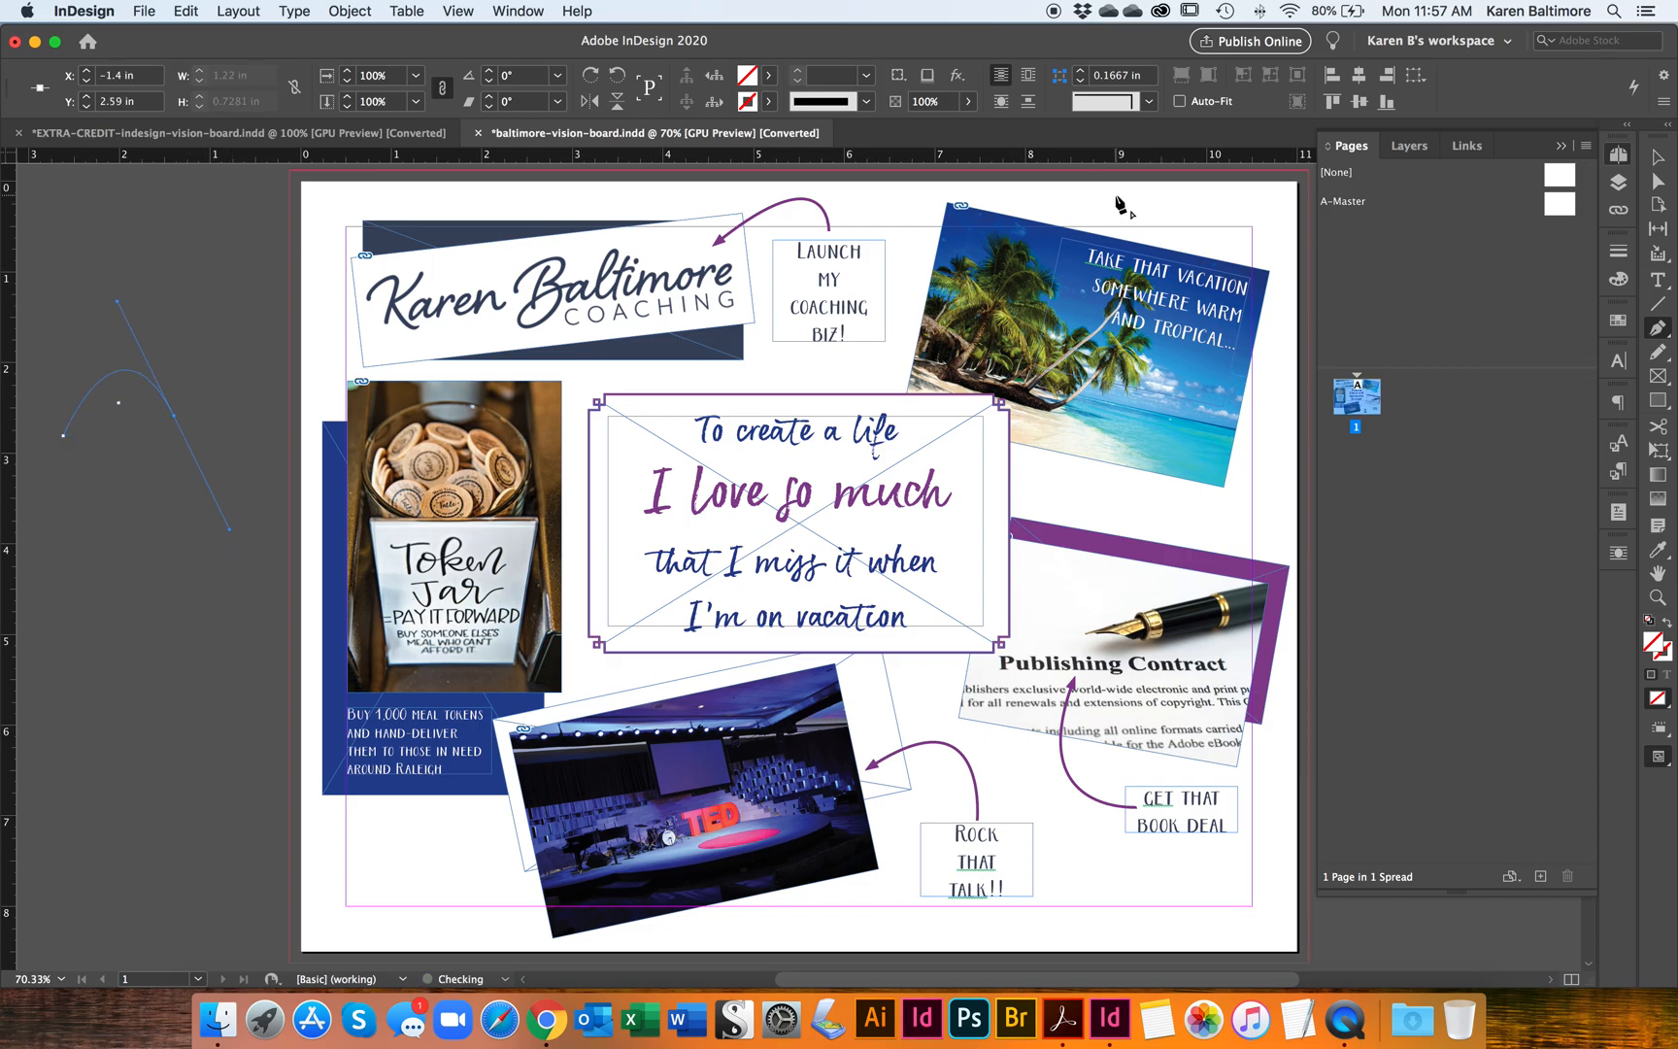
Step: Give the curved path a magenta C=0 M=100 Y=0 K=0 stroke with a weight of 4 pt
{"action": "left_click", "coordinate": [1659, 163]}
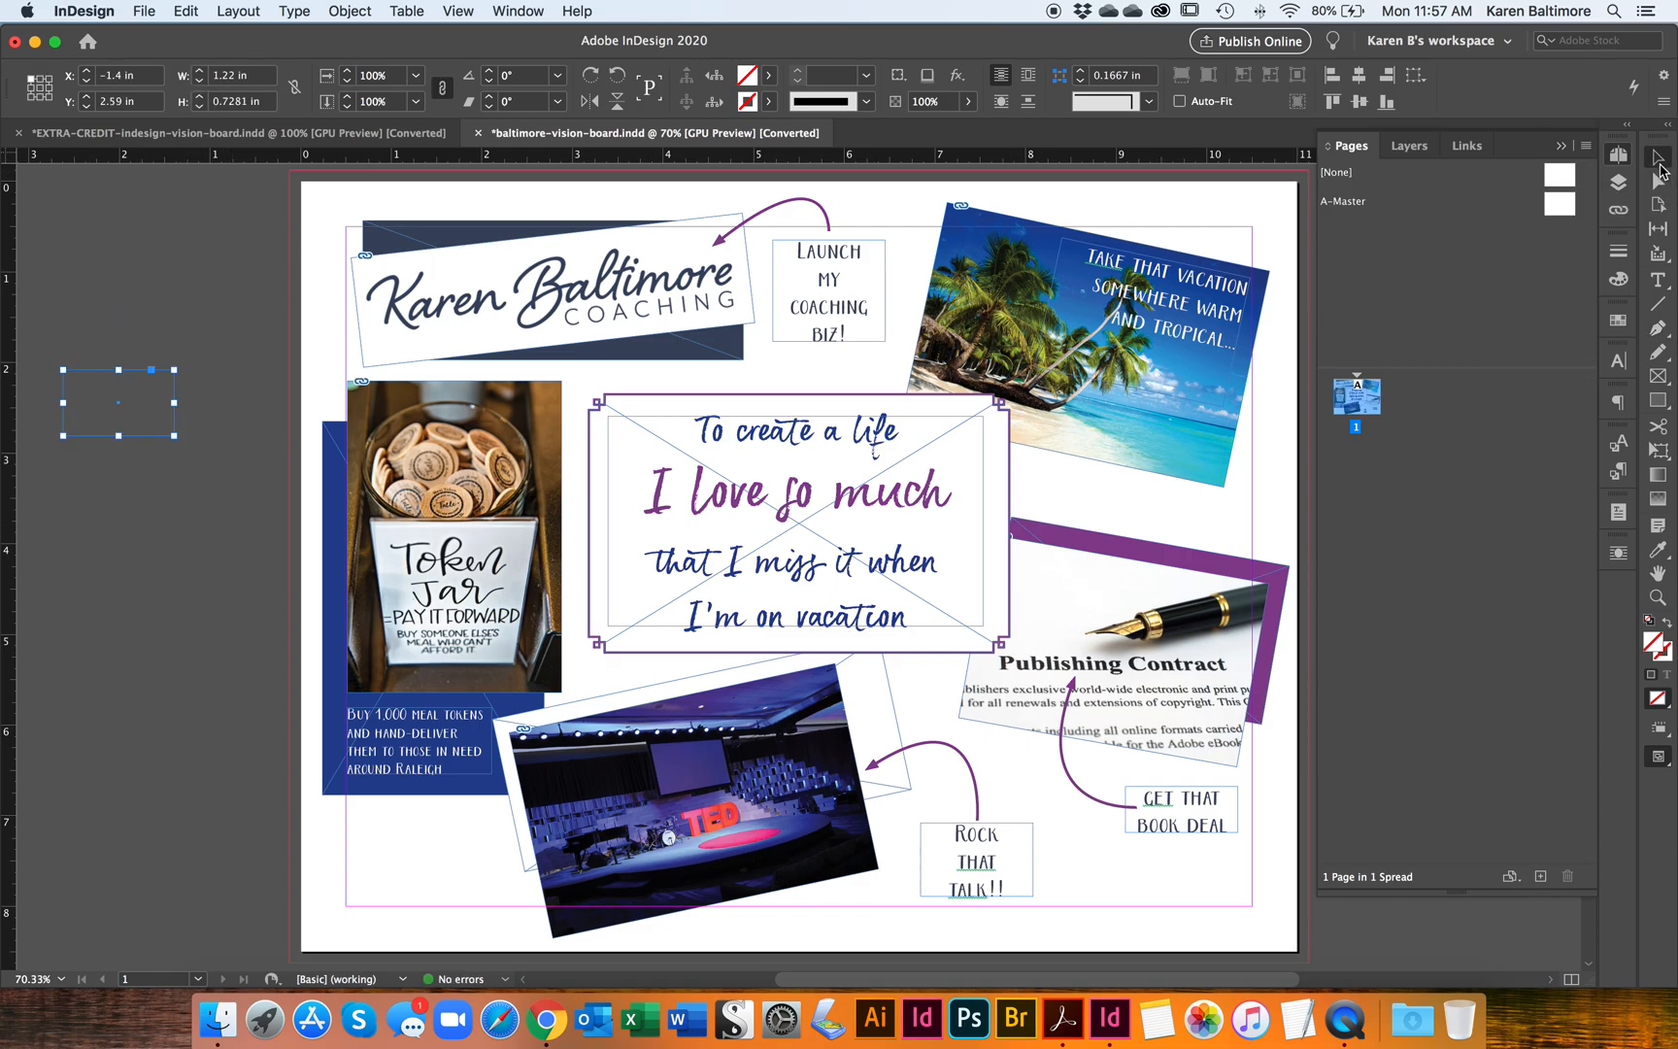
{"action": "left_click", "coordinate": [768, 101]}
{"action": "left_click", "coordinate": [609, 273]}
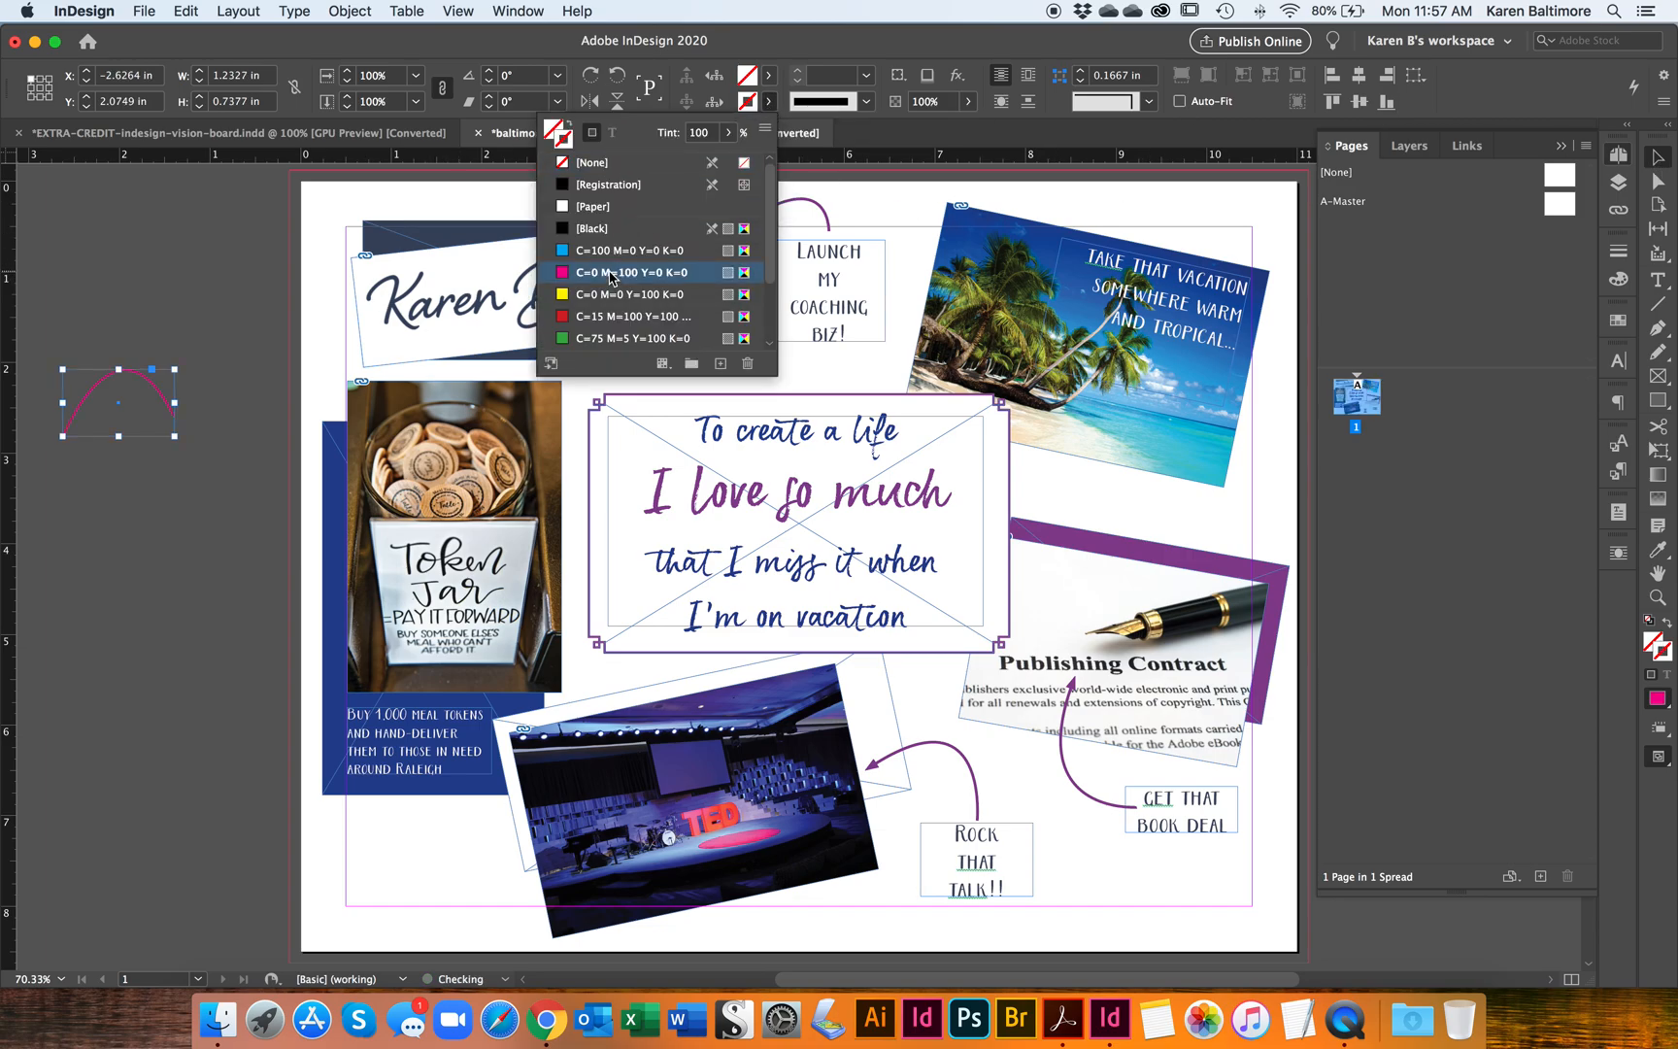
{"action": "left_click", "coordinate": [797, 72]}
{"action": "left_click", "coordinate": [798, 72]}
{"action": "left_click", "coordinate": [797, 72]}
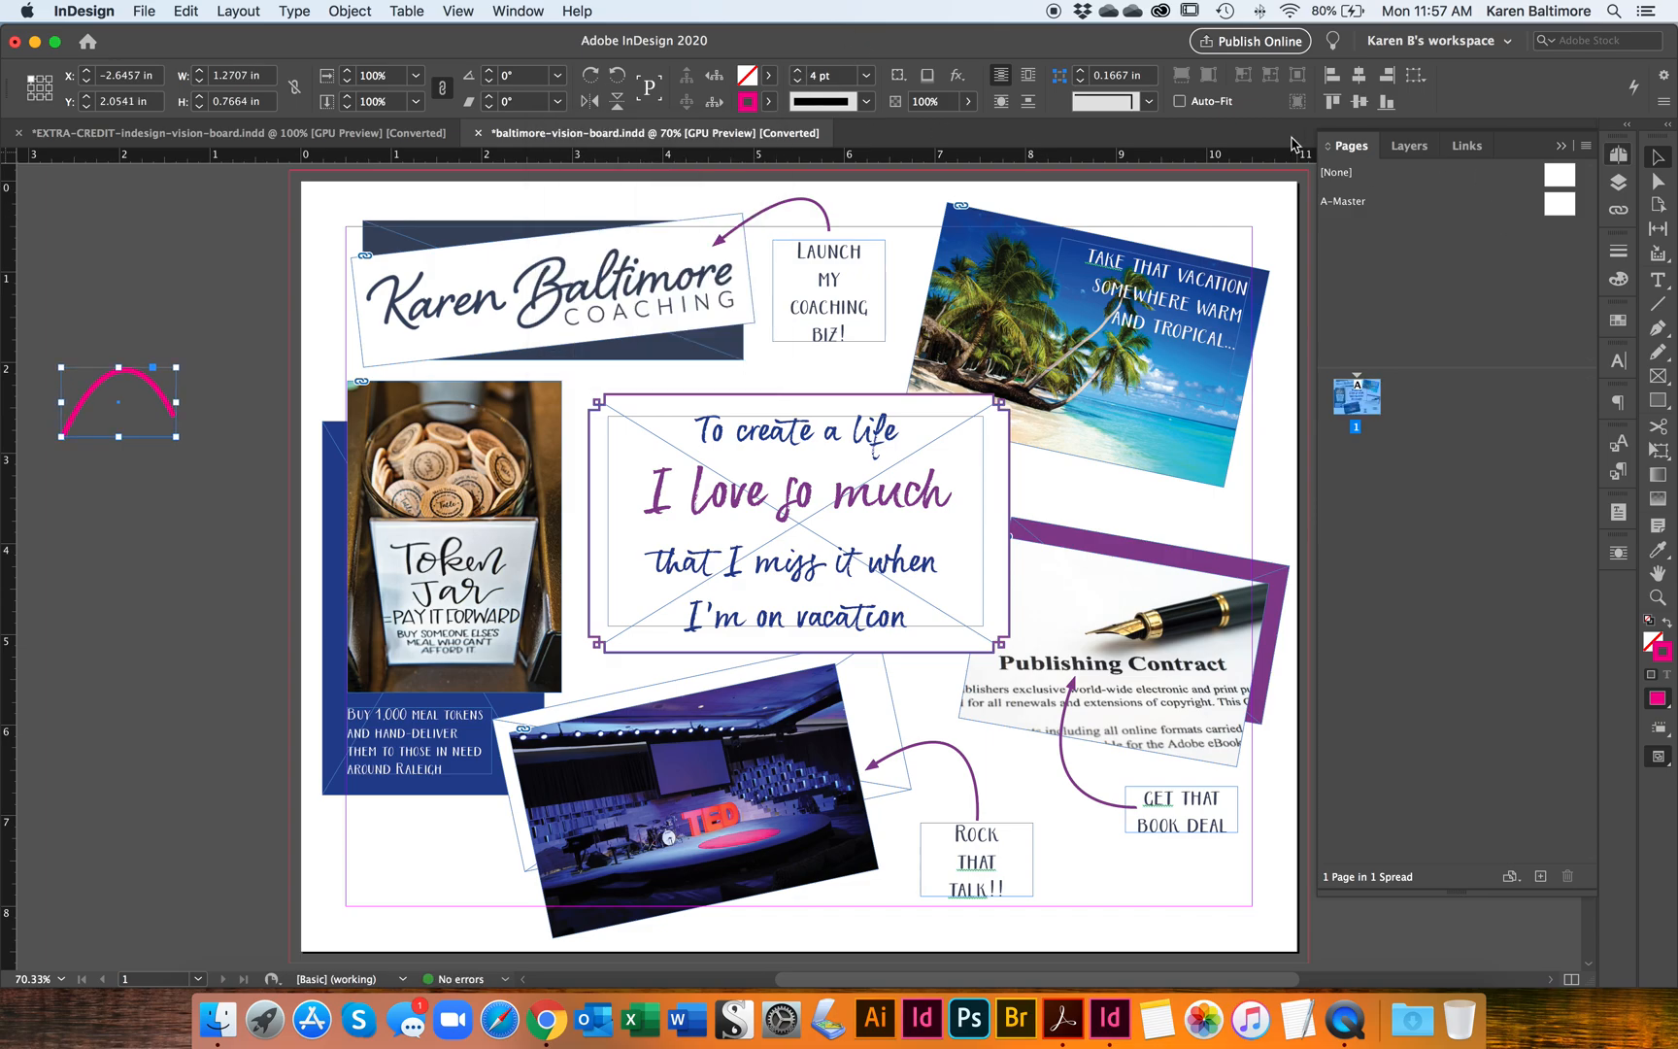
Step: Give the magenta curve a Bar start and a Triangle end, and move it to about X -2.52 in, Y 1.93 in
{"action": "left_click", "coordinate": [1619, 255]}
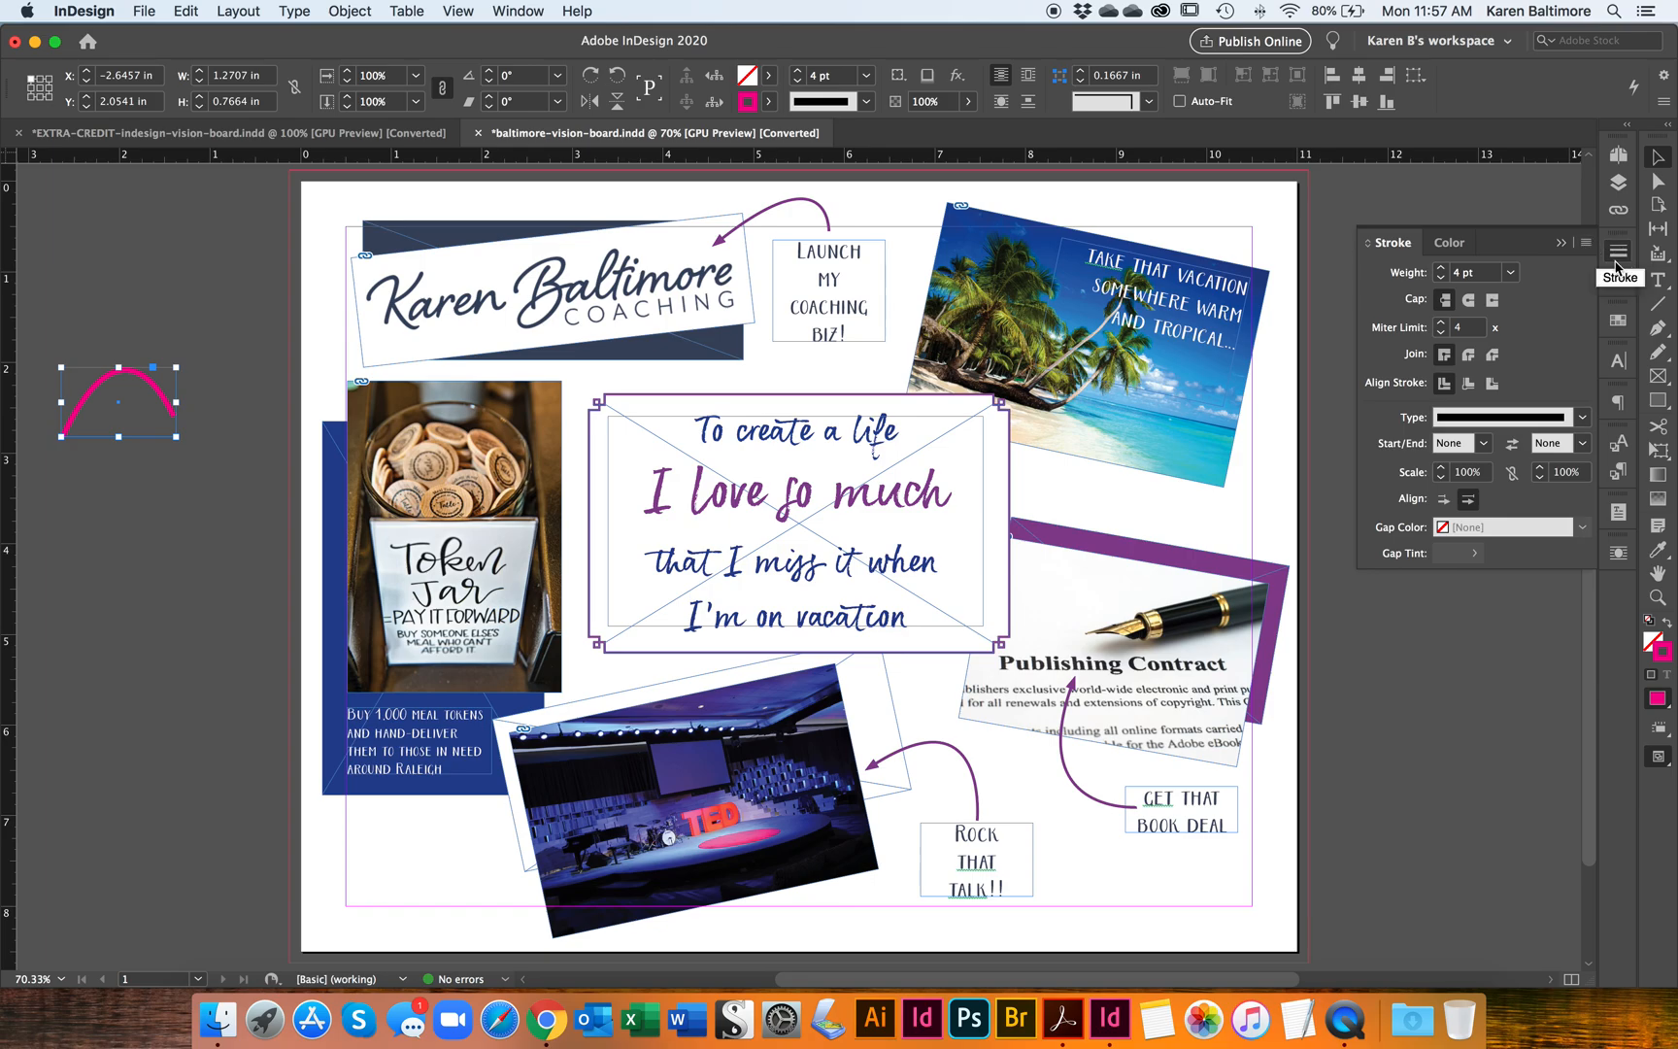
{"action": "left_click", "coordinate": [1619, 255]}
{"action": "left_click", "coordinate": [522, 11]}
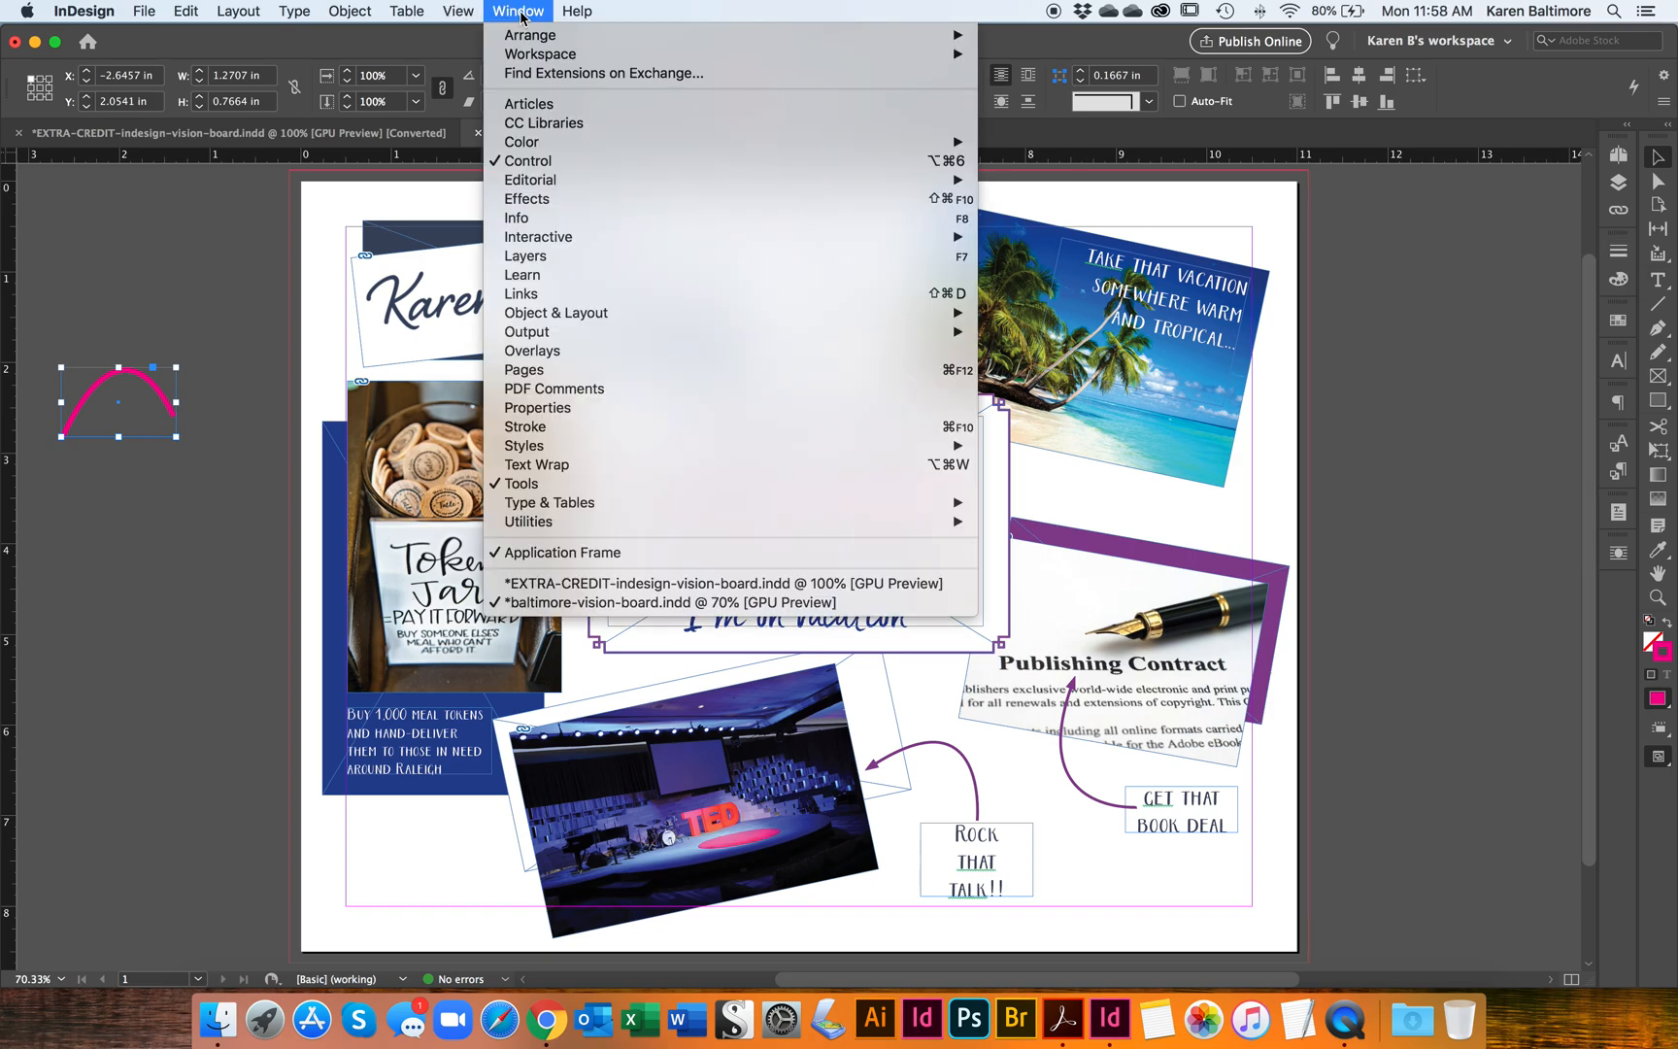
{"action": "left_click", "coordinate": [541, 428]}
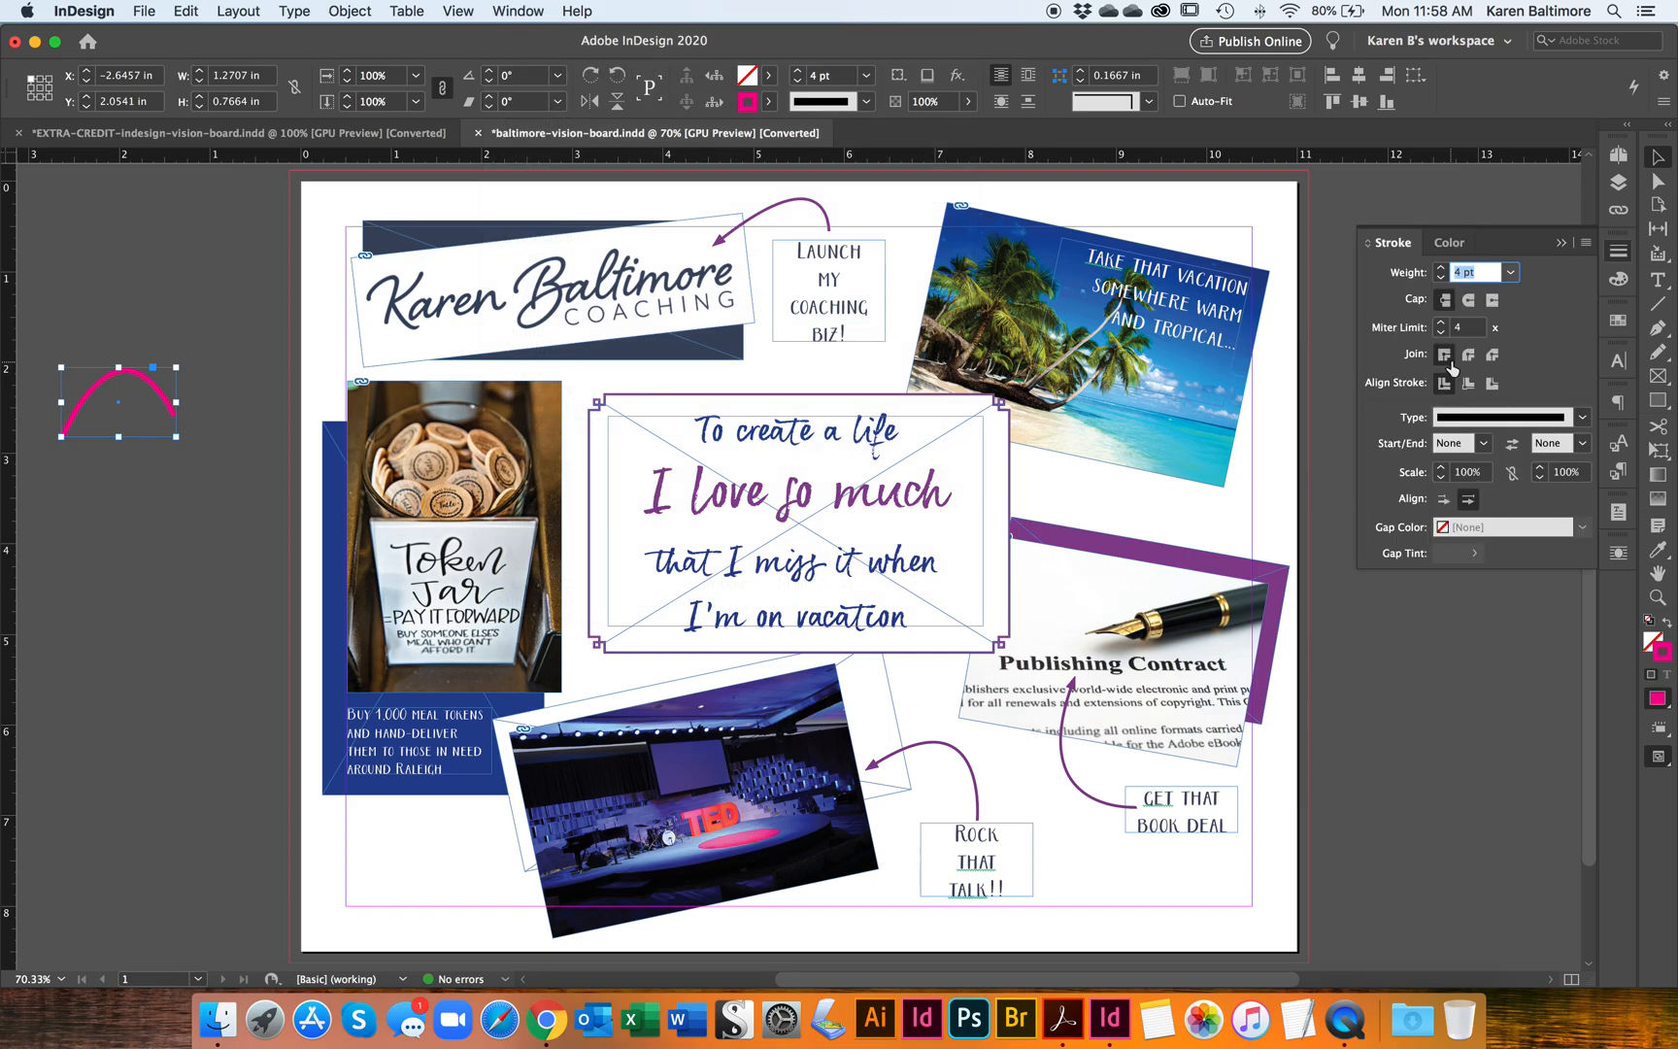
{"action": "left_click", "coordinate": [1479, 444]}
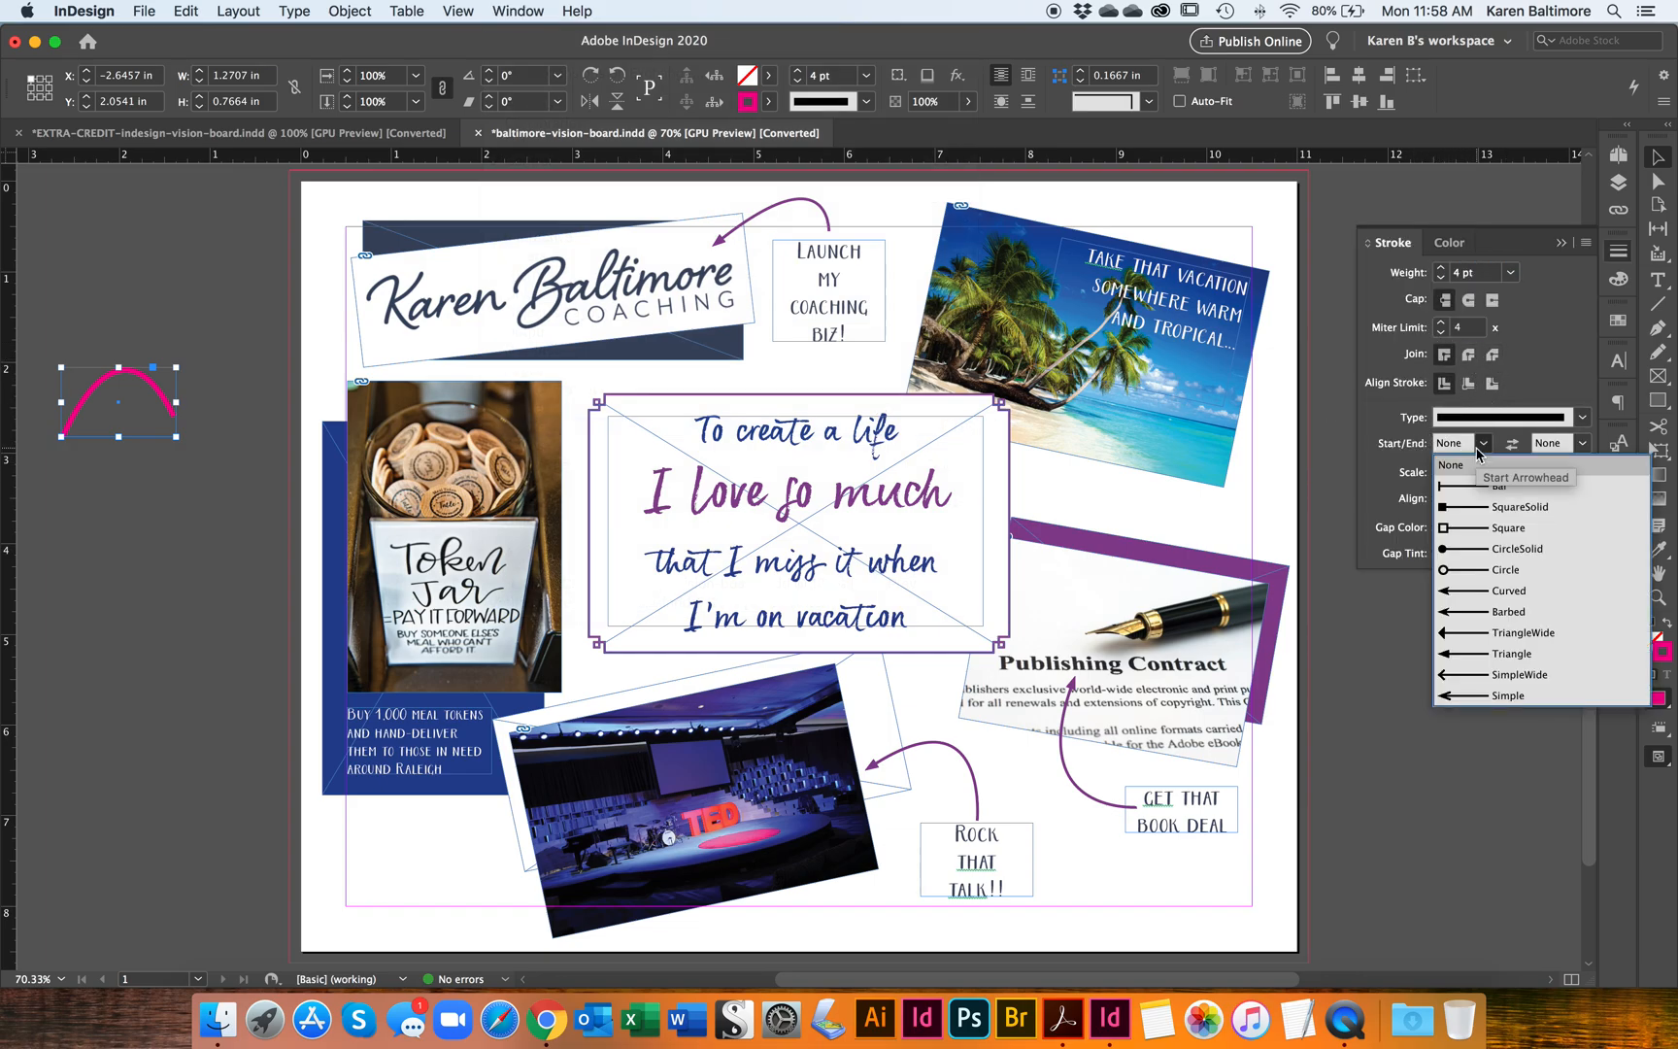
{"action": "left_click", "coordinate": [1452, 494]}
{"action": "left_click", "coordinate": [1582, 444]}
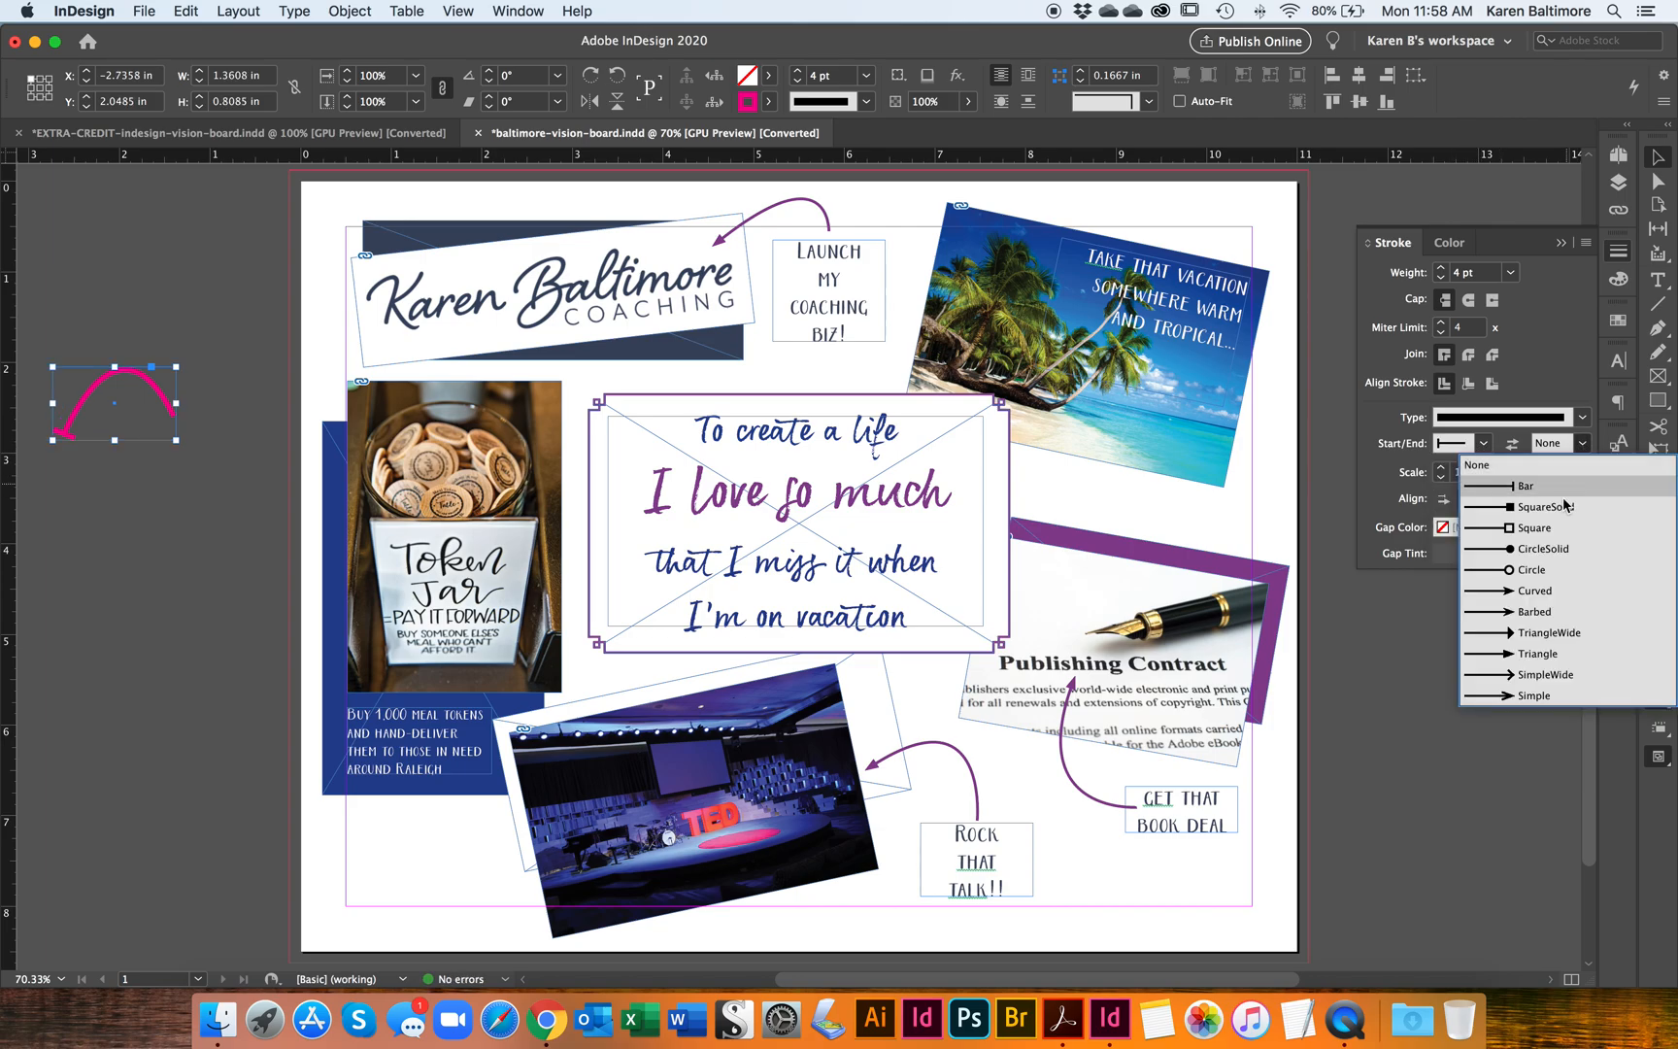
{"action": "left_click", "coordinate": [1543, 653]}
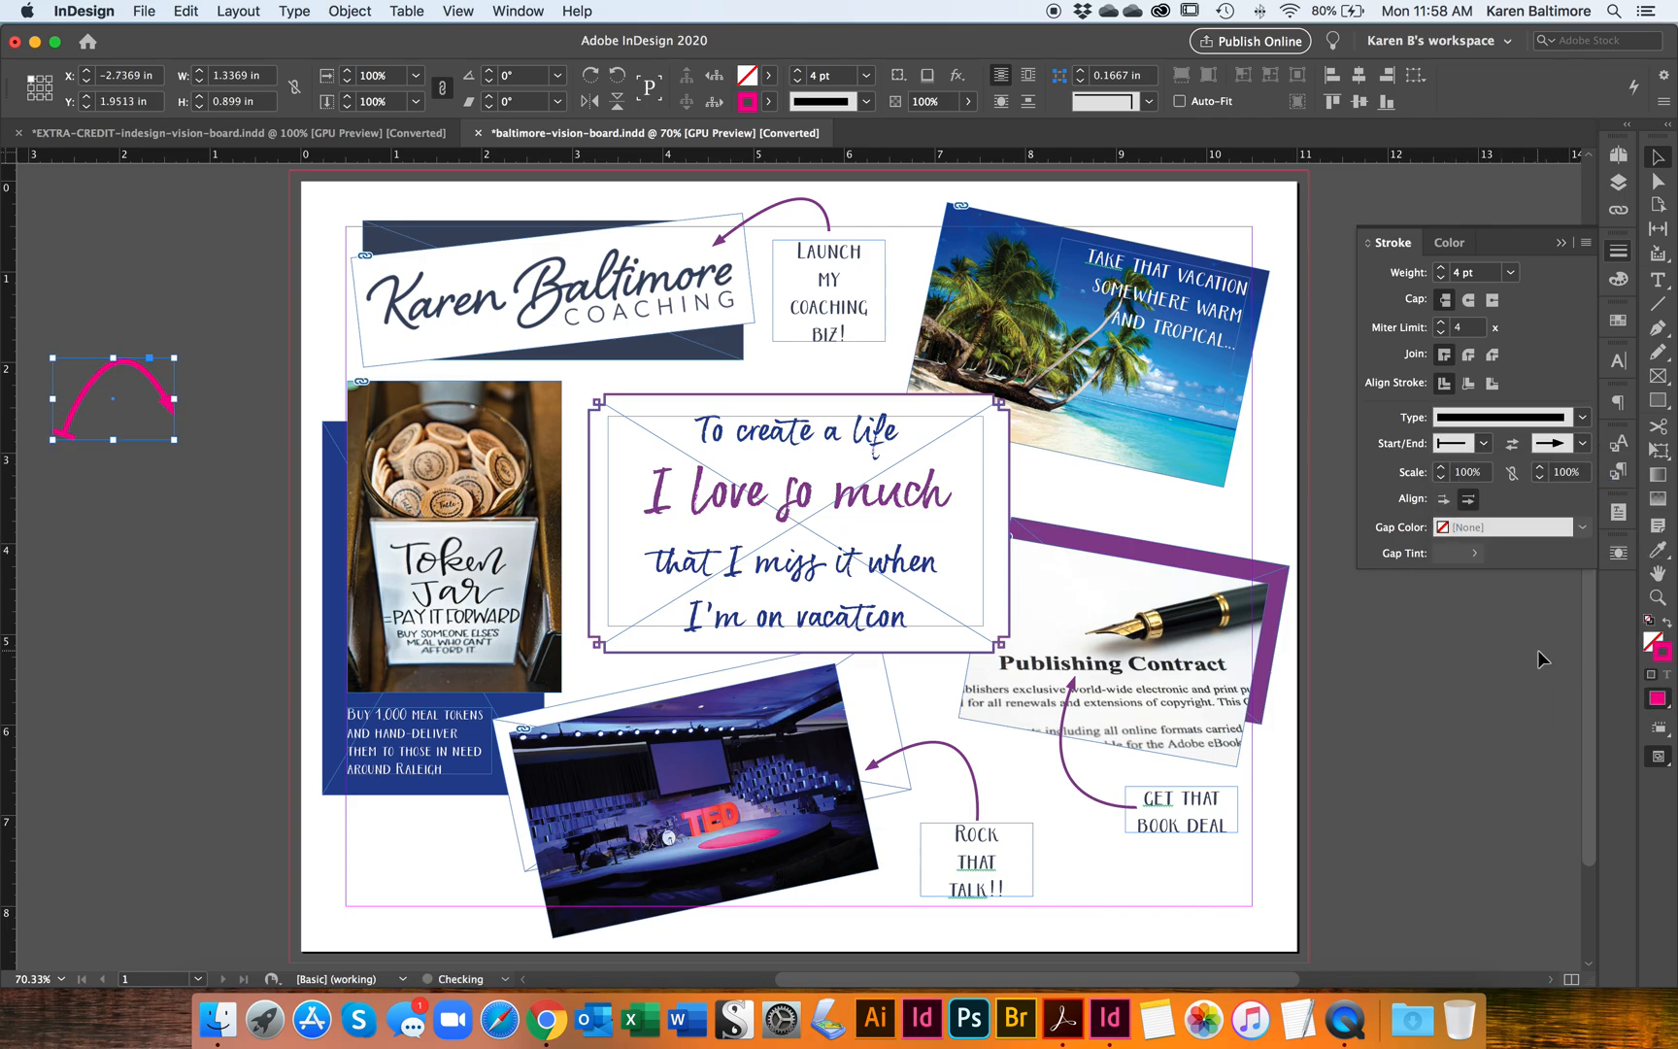
{"action": "left_click", "coordinate": [179, 427]}
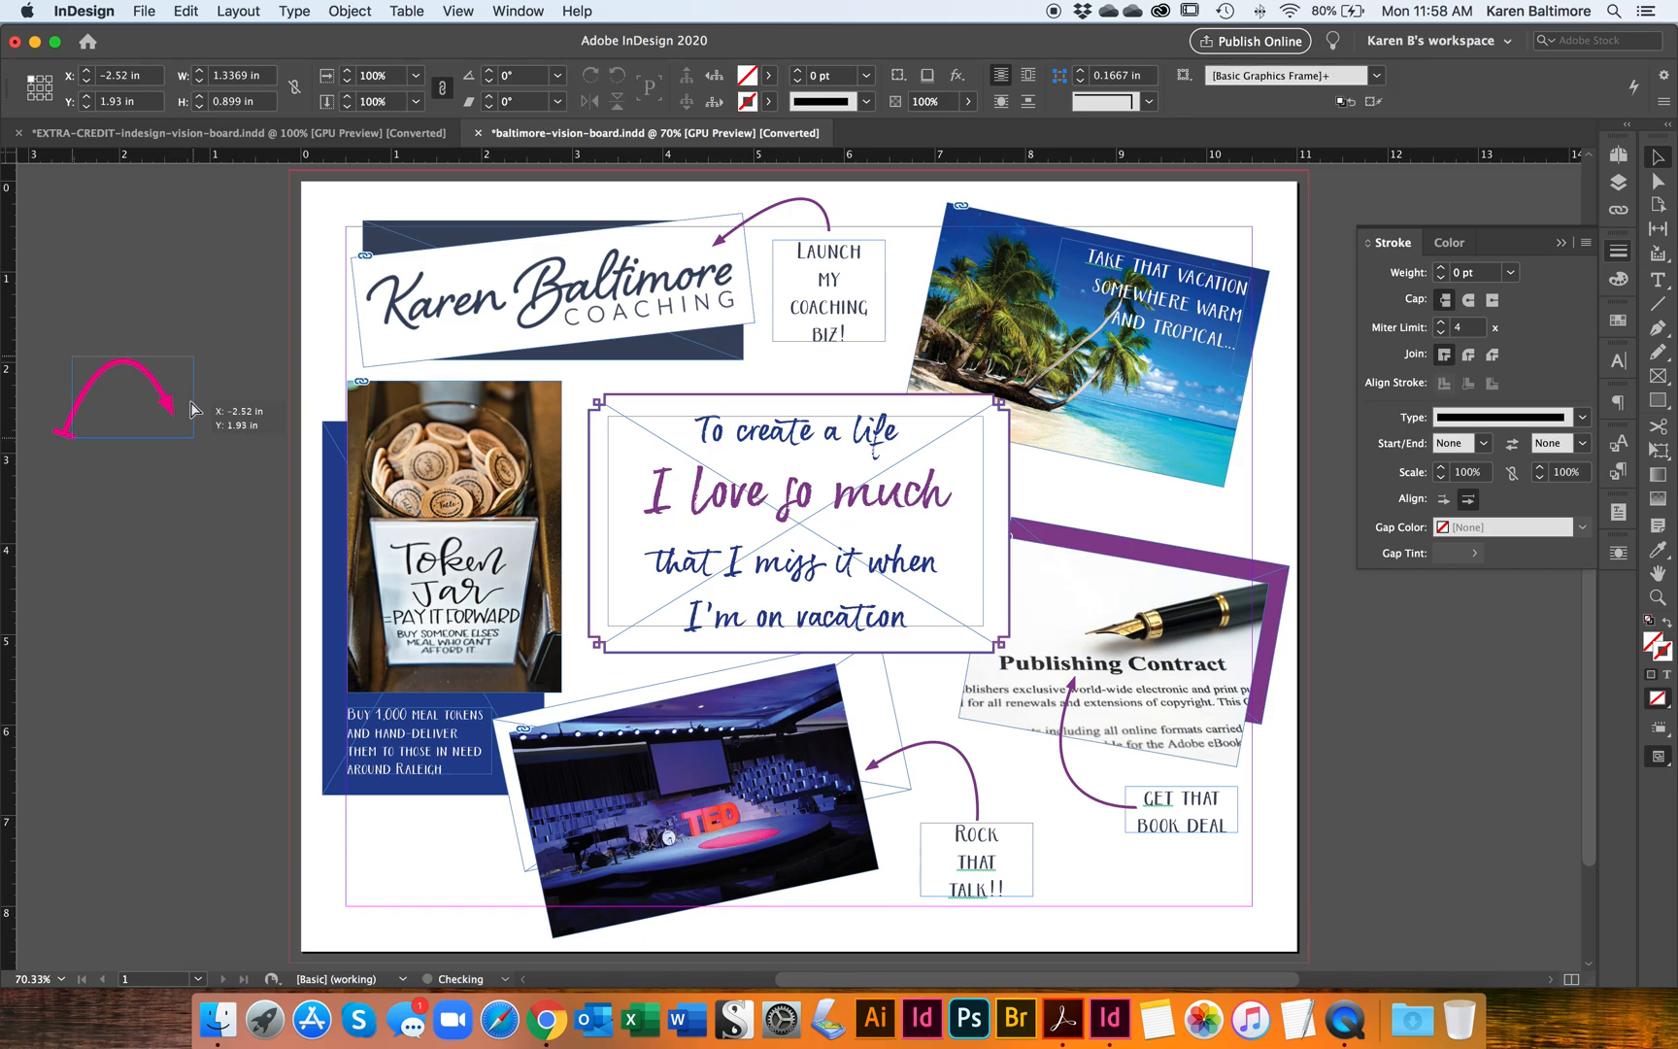
{"action": "left_click", "coordinate": [191, 408]}
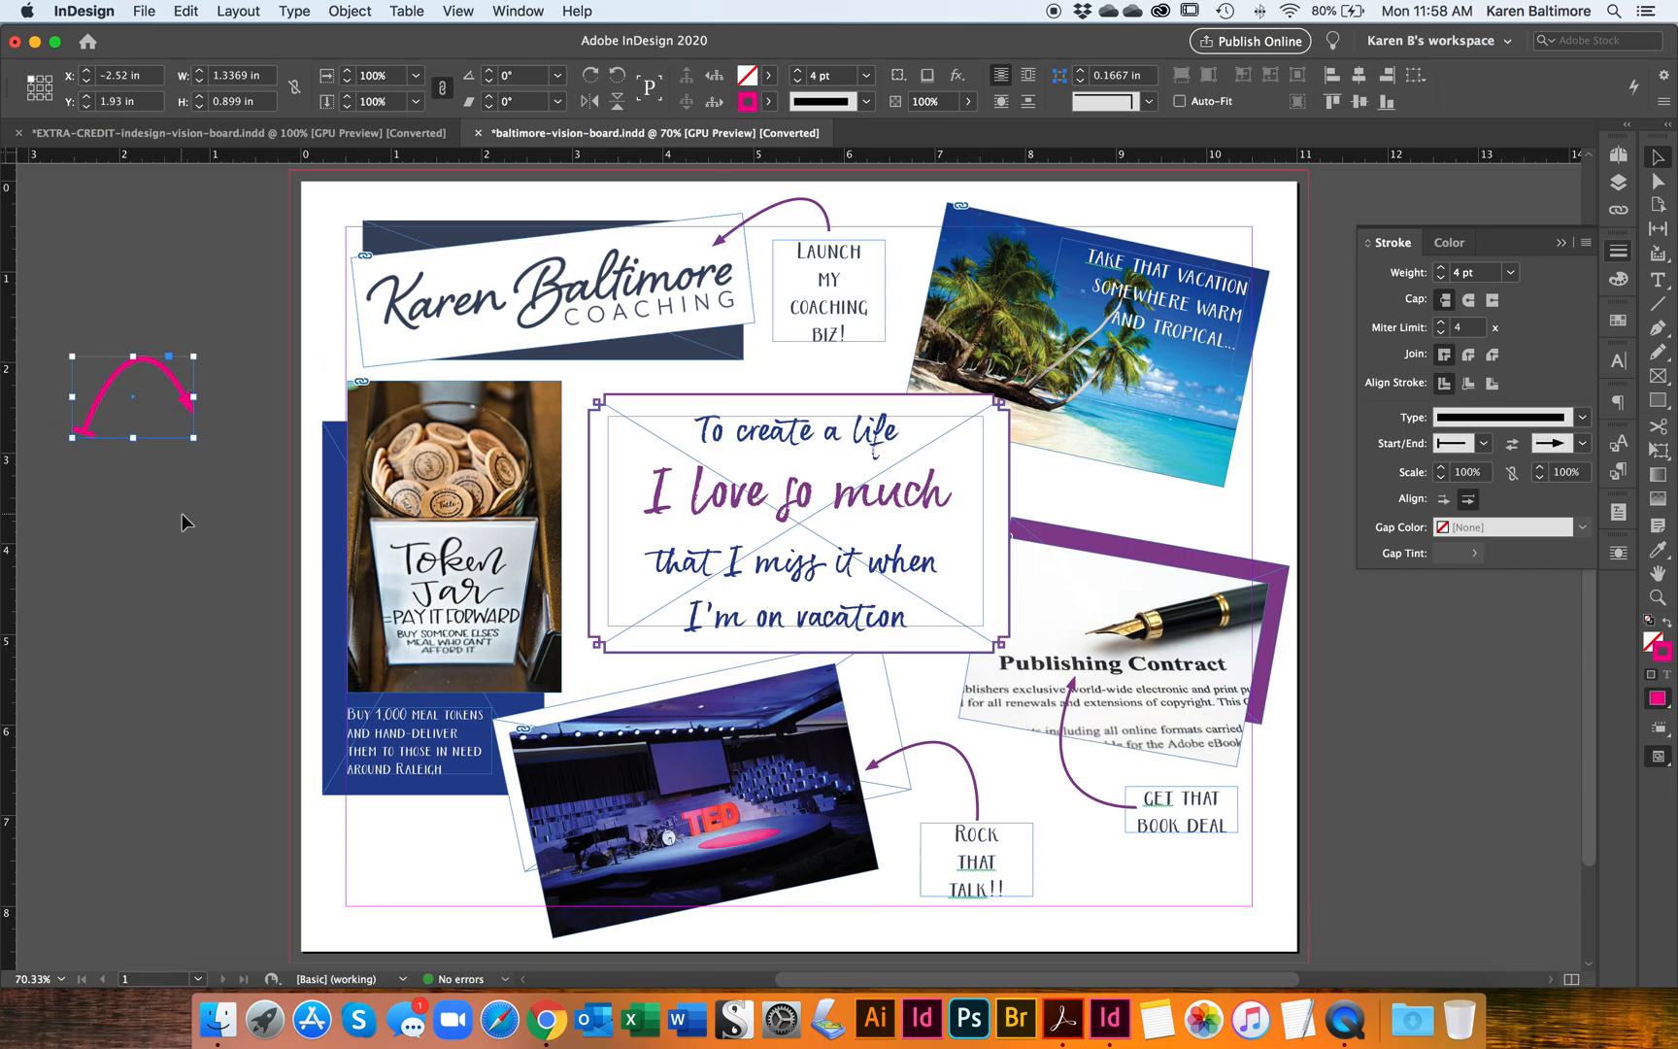
Step: Draw a second, flatter Pen curve about 1.16 in wide and 0.29 in high on the pasteboard below the magenta arrow
{"action": "key", "text": "p"}
{"action": "left_click", "coordinate": [90, 571]}
{"action": "left_click_drag", "start_coordinate": [195, 554], "coordinate": [245, 586]}
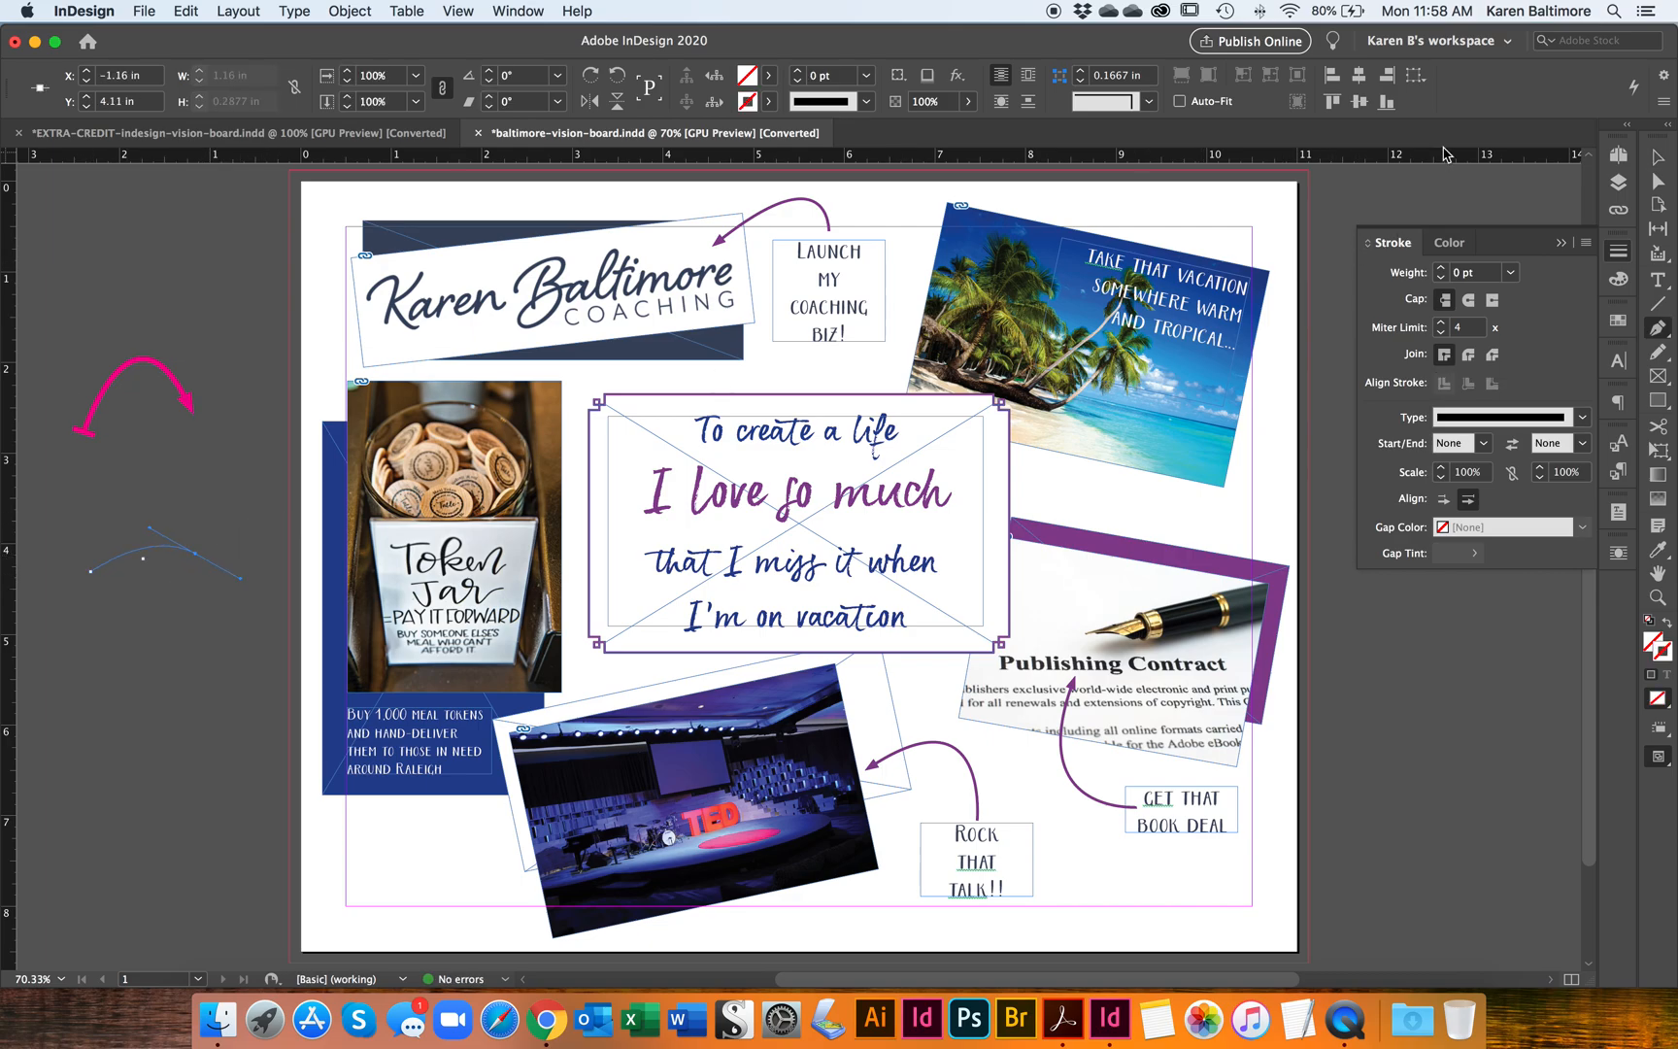
Step: Give the second curve a cyan C=100 M=0 Y=0 K=0 stroke with a weight of 3 pt
{"action": "left_click", "coordinate": [1658, 156]}
{"action": "left_click", "coordinate": [767, 101]}
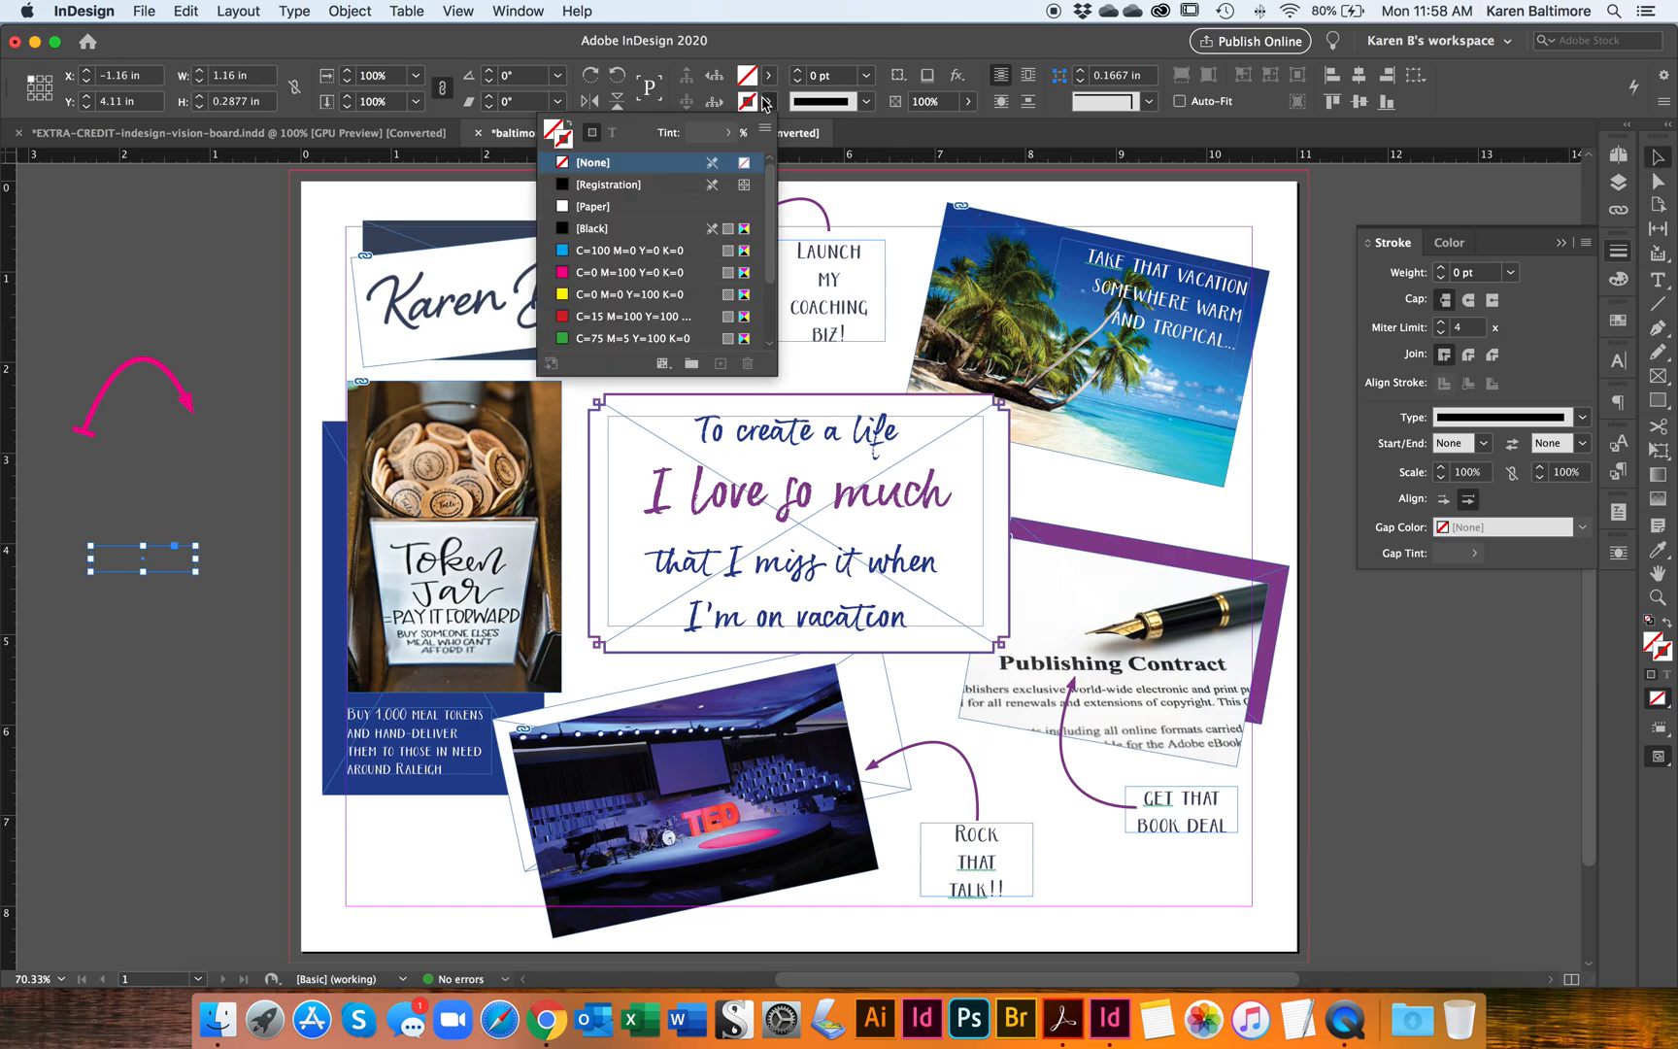
{"action": "left_click", "coordinate": [622, 253]}
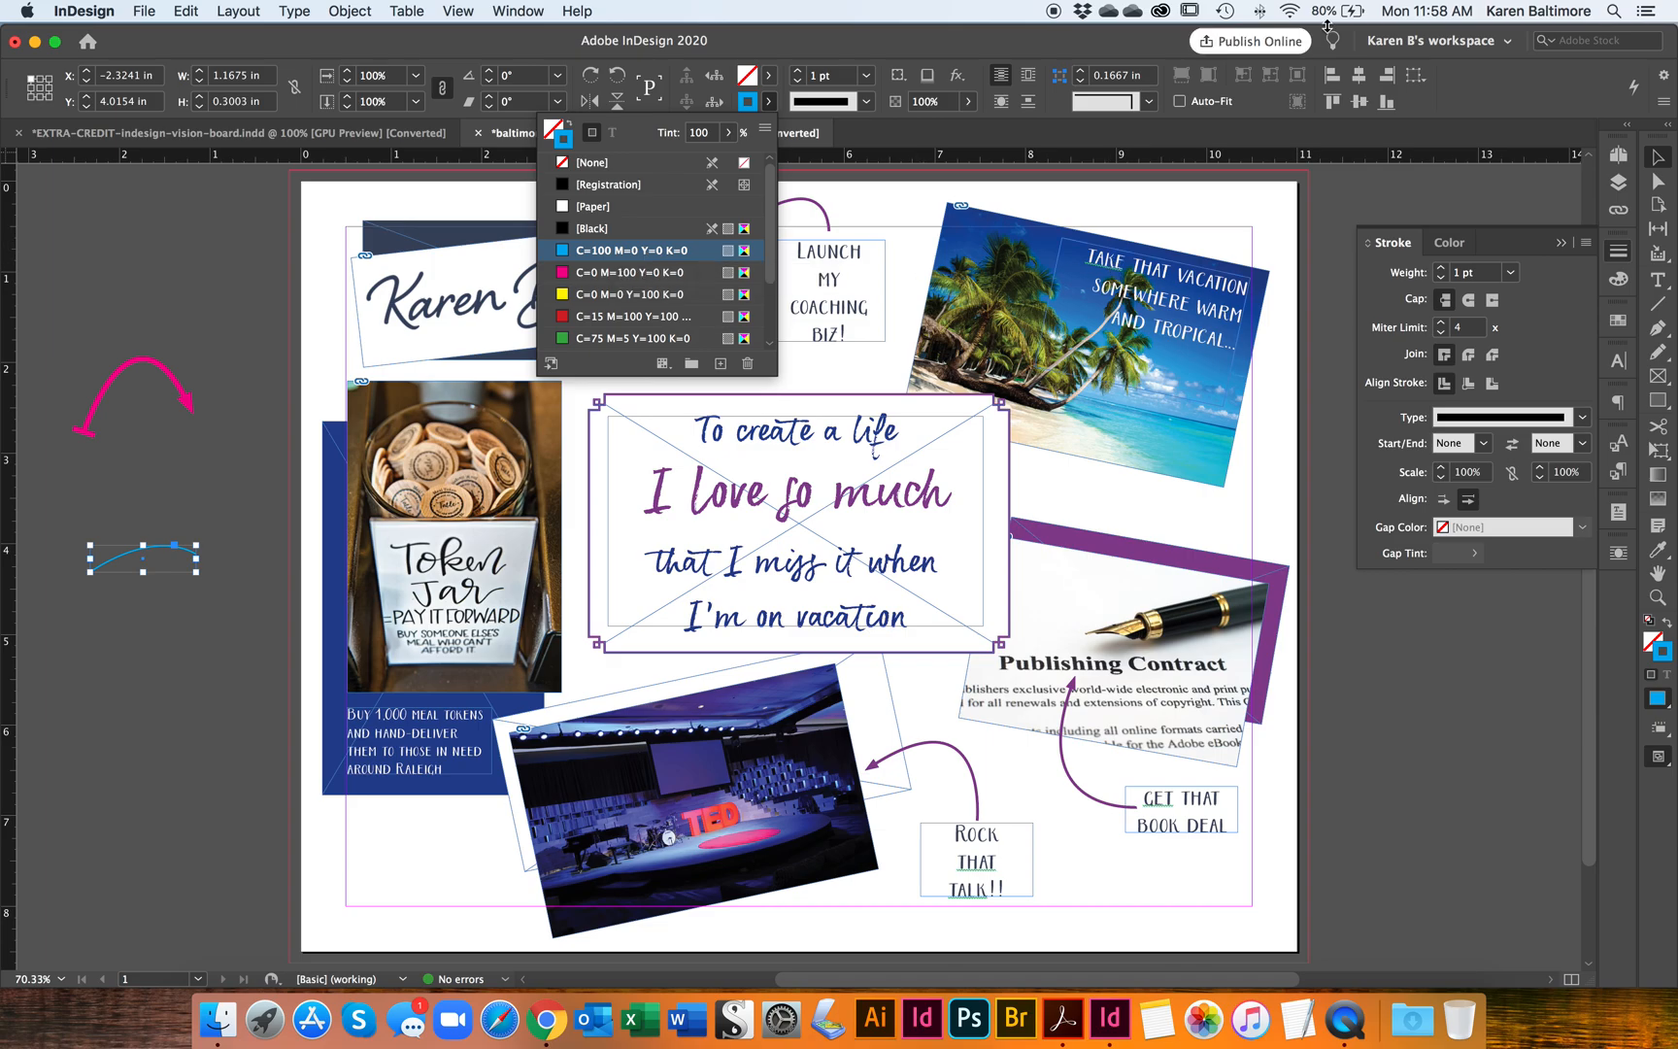
{"action": "left_click", "coordinate": [1443, 275]}
{"action": "left_click", "coordinate": [1443, 275]}
{"action": "left_click", "coordinate": [1443, 272]}
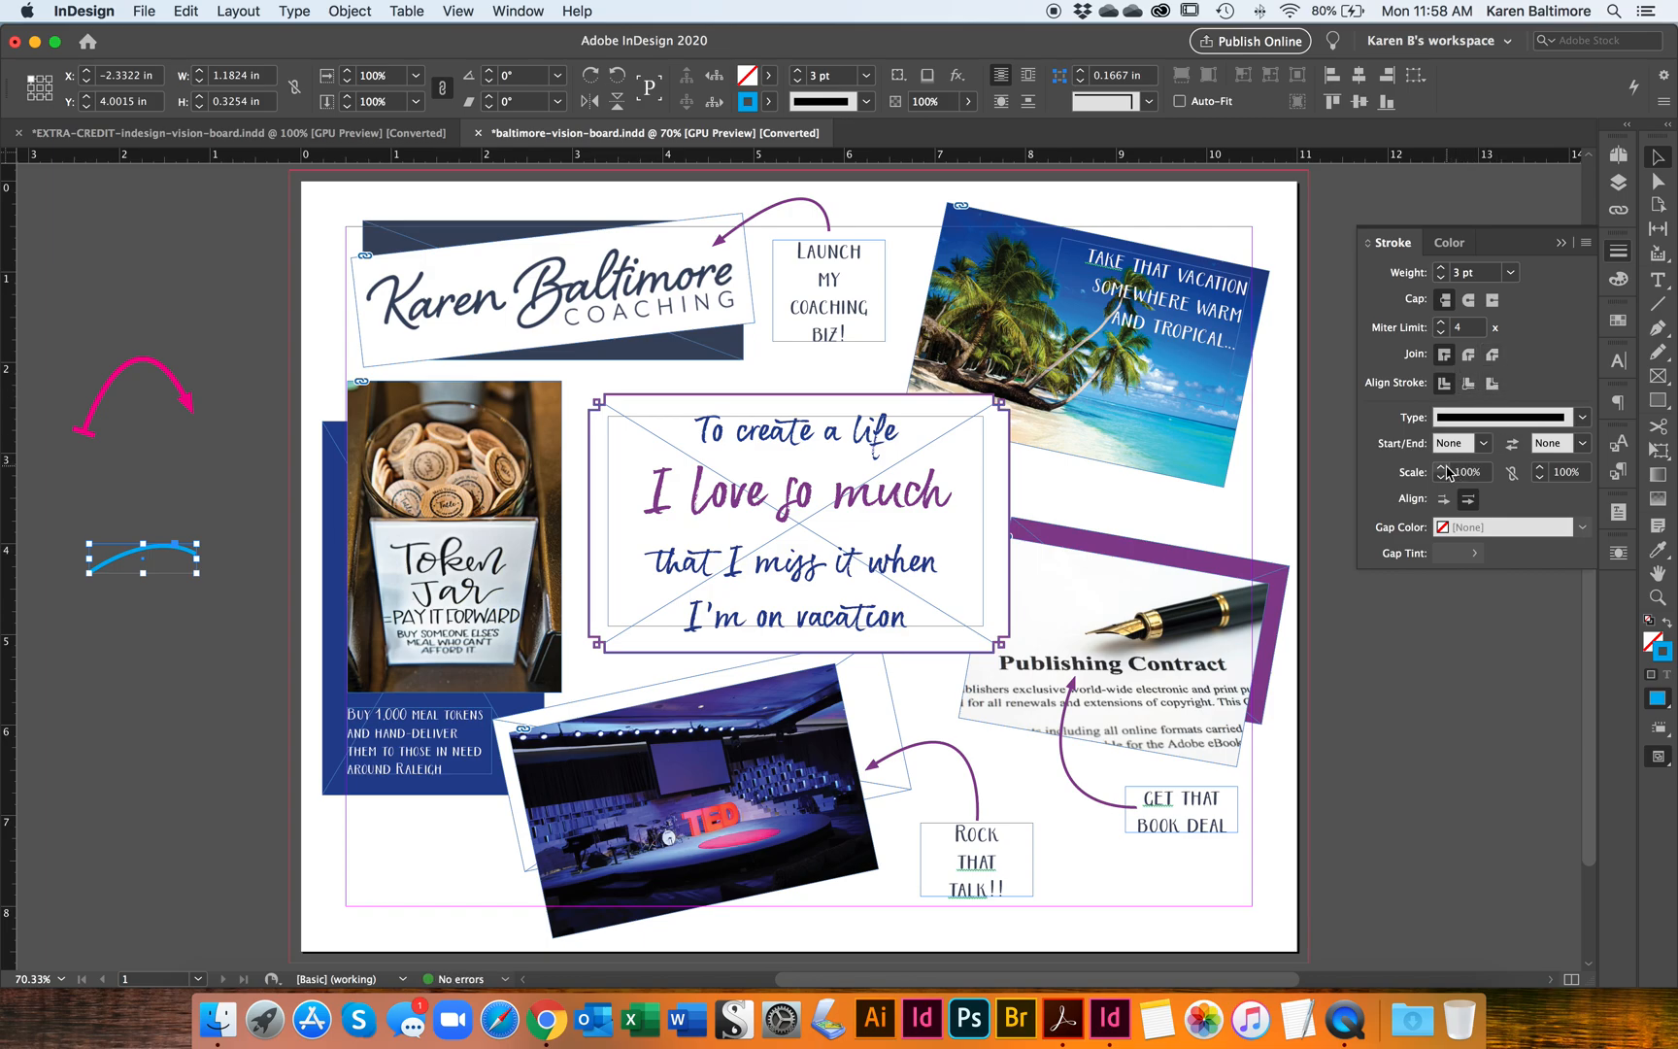
{"action": "left_click", "coordinate": [1480, 445]}
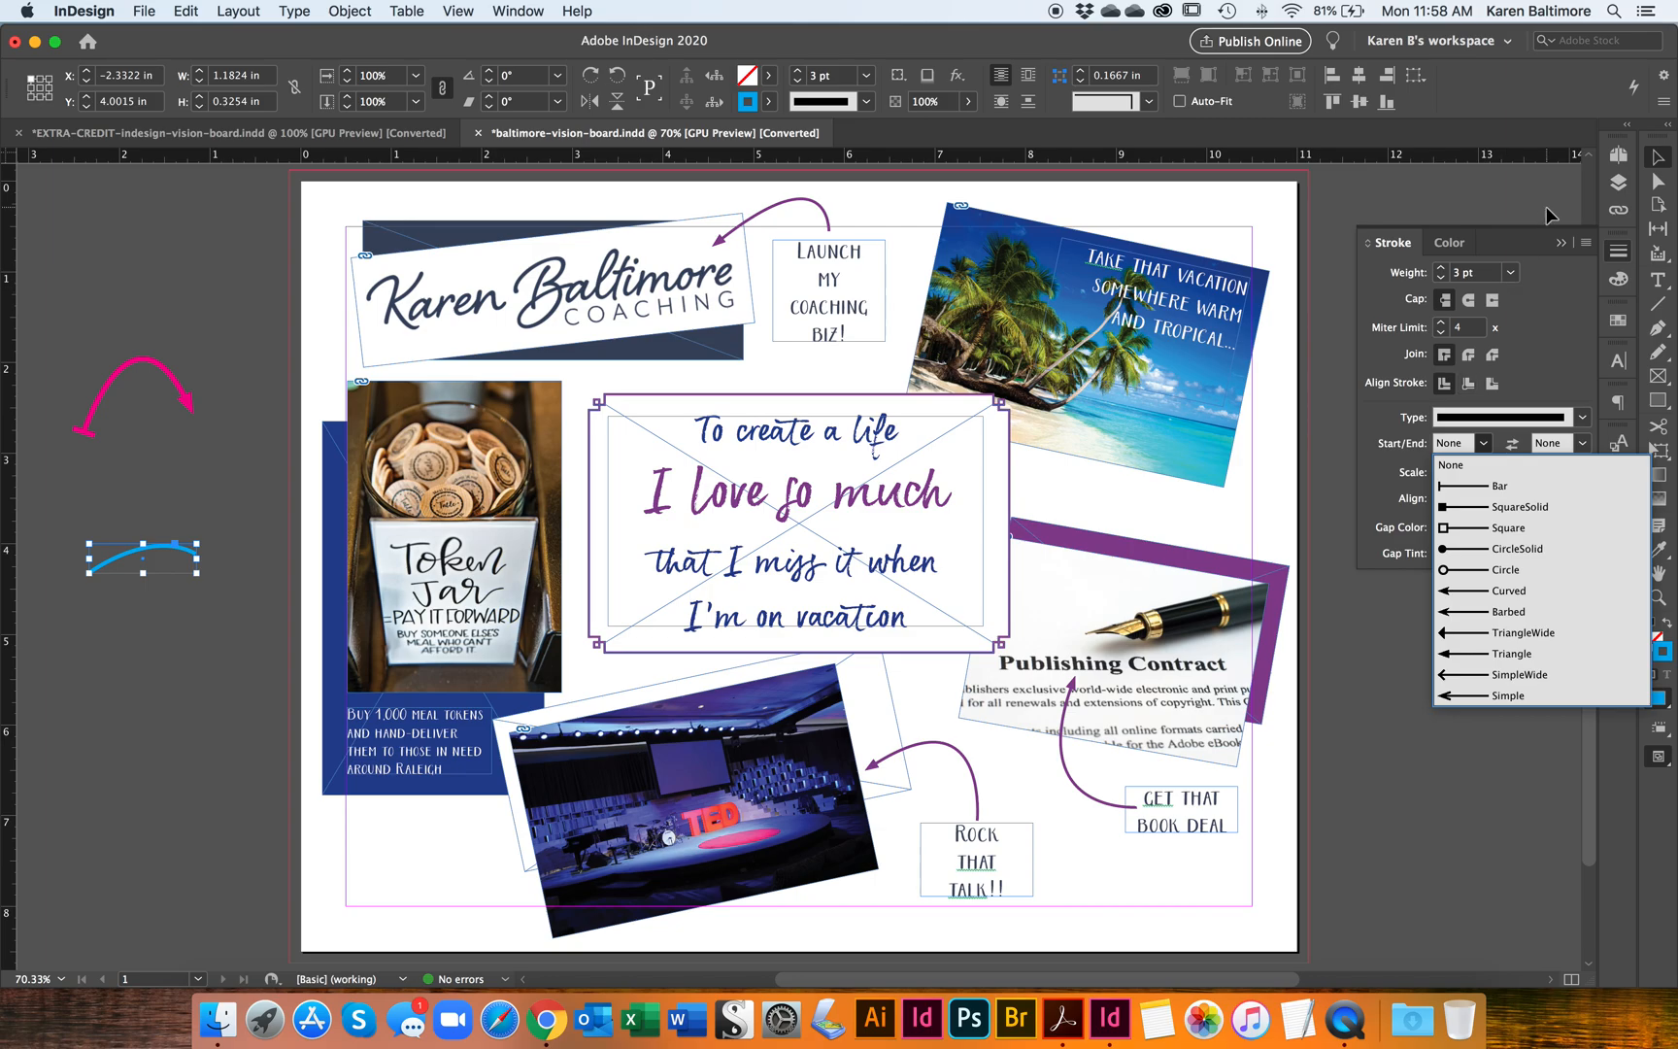
{"action": "left_click", "coordinate": [1557, 244]}
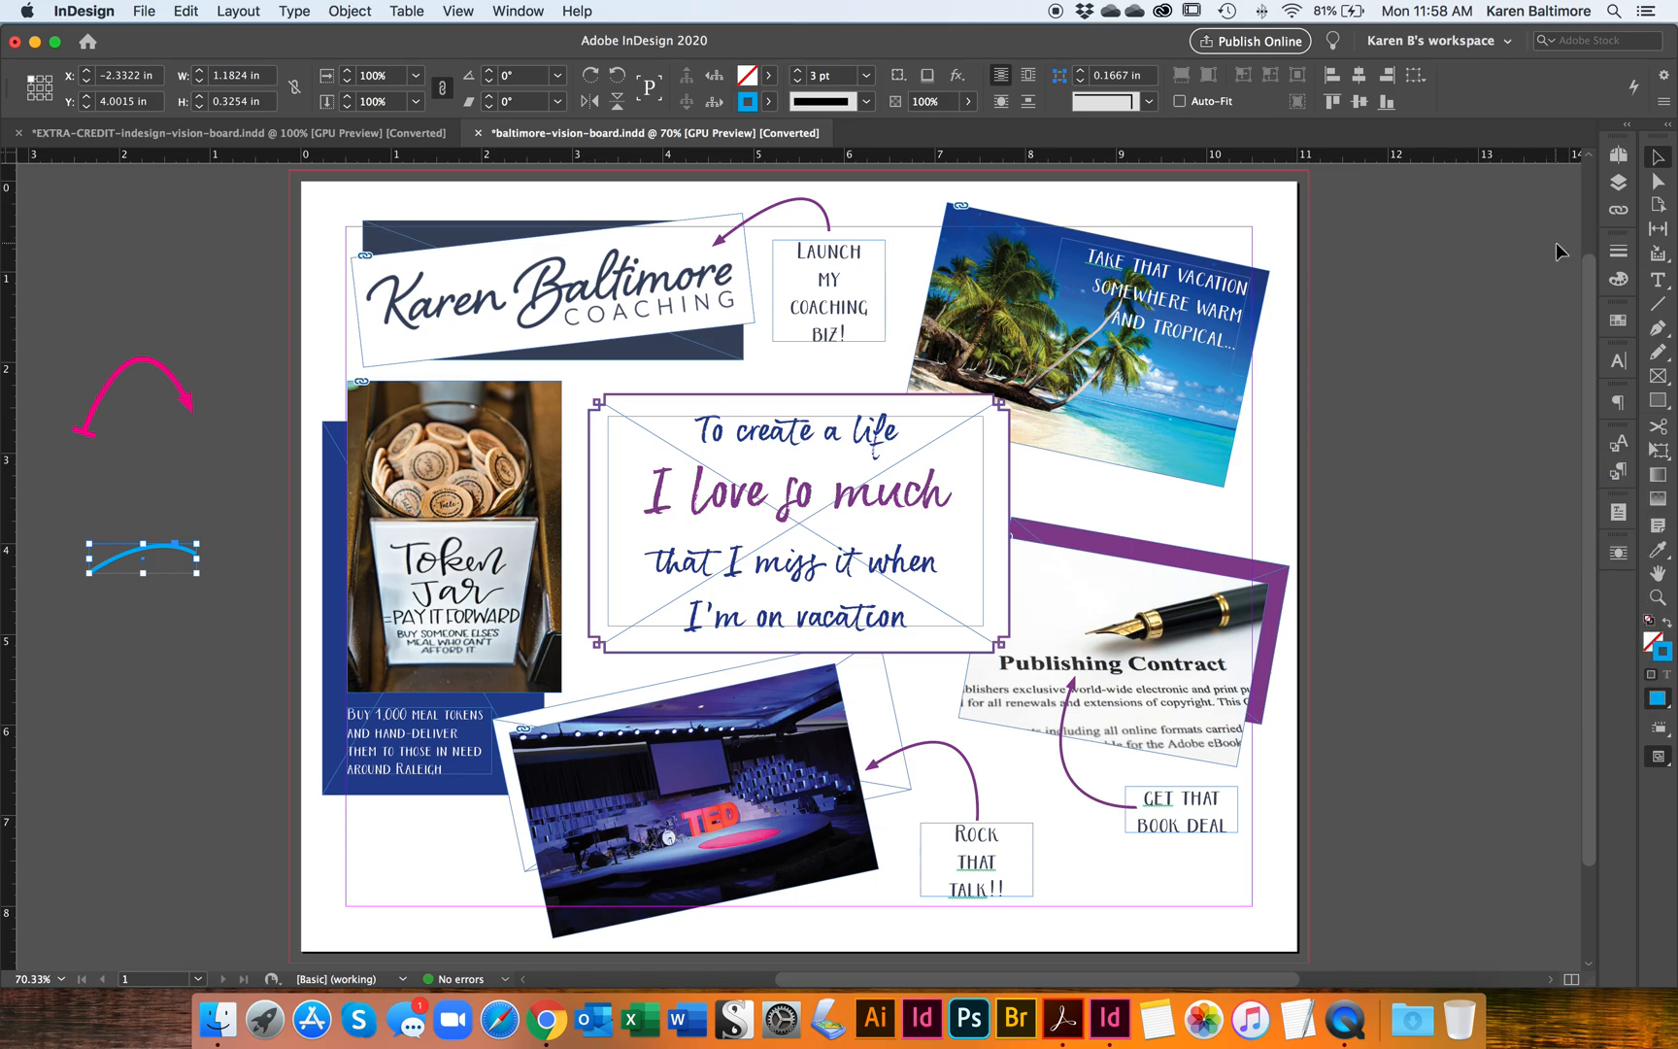
Step: Draw a wide ellipse about 4.42 in wide and 1.28 in high on the pasteboard to the right of the page
{"action": "left_click", "coordinate": [1657, 400]}
{"action": "left_click", "coordinate": [1556, 446]}
{"action": "left_click_drag", "start_coordinate": [1349, 349], "coordinate": [1580, 463]}
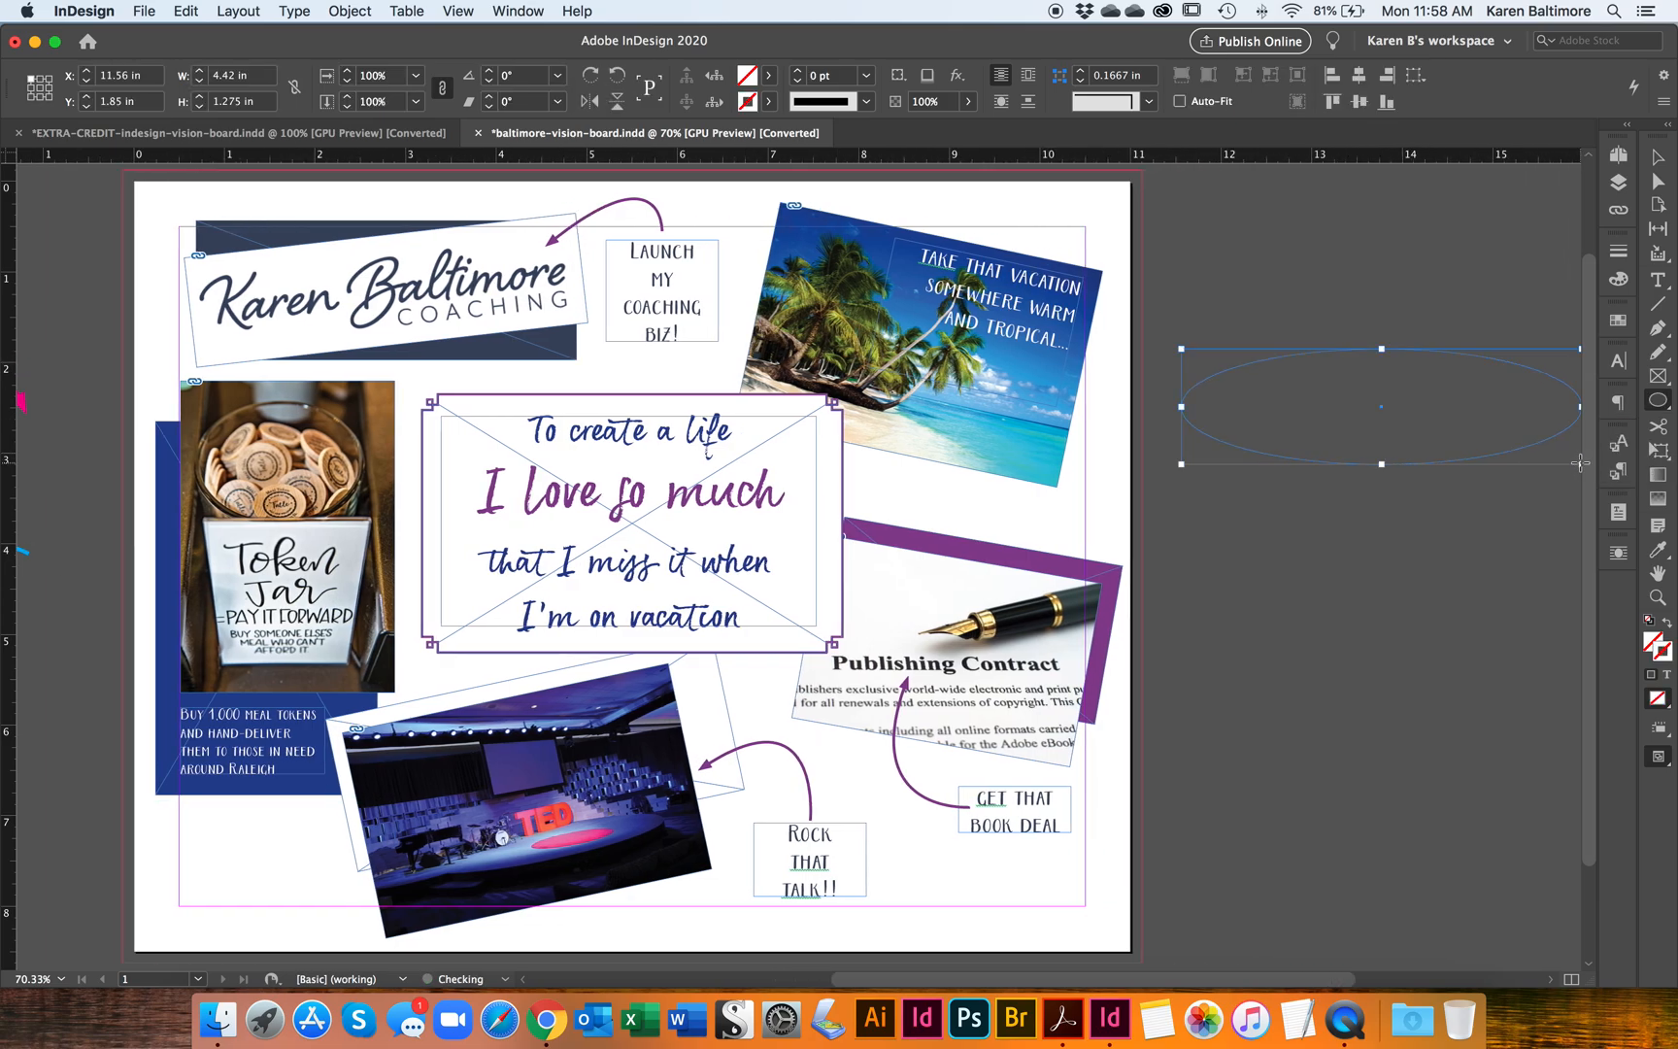
Step: Give the ellipse a cyan C=100 M=0 Y=0 K=0 stroke and swap it with the fill for a solid cyan shape
{"action": "left_click", "coordinate": [769, 101]}
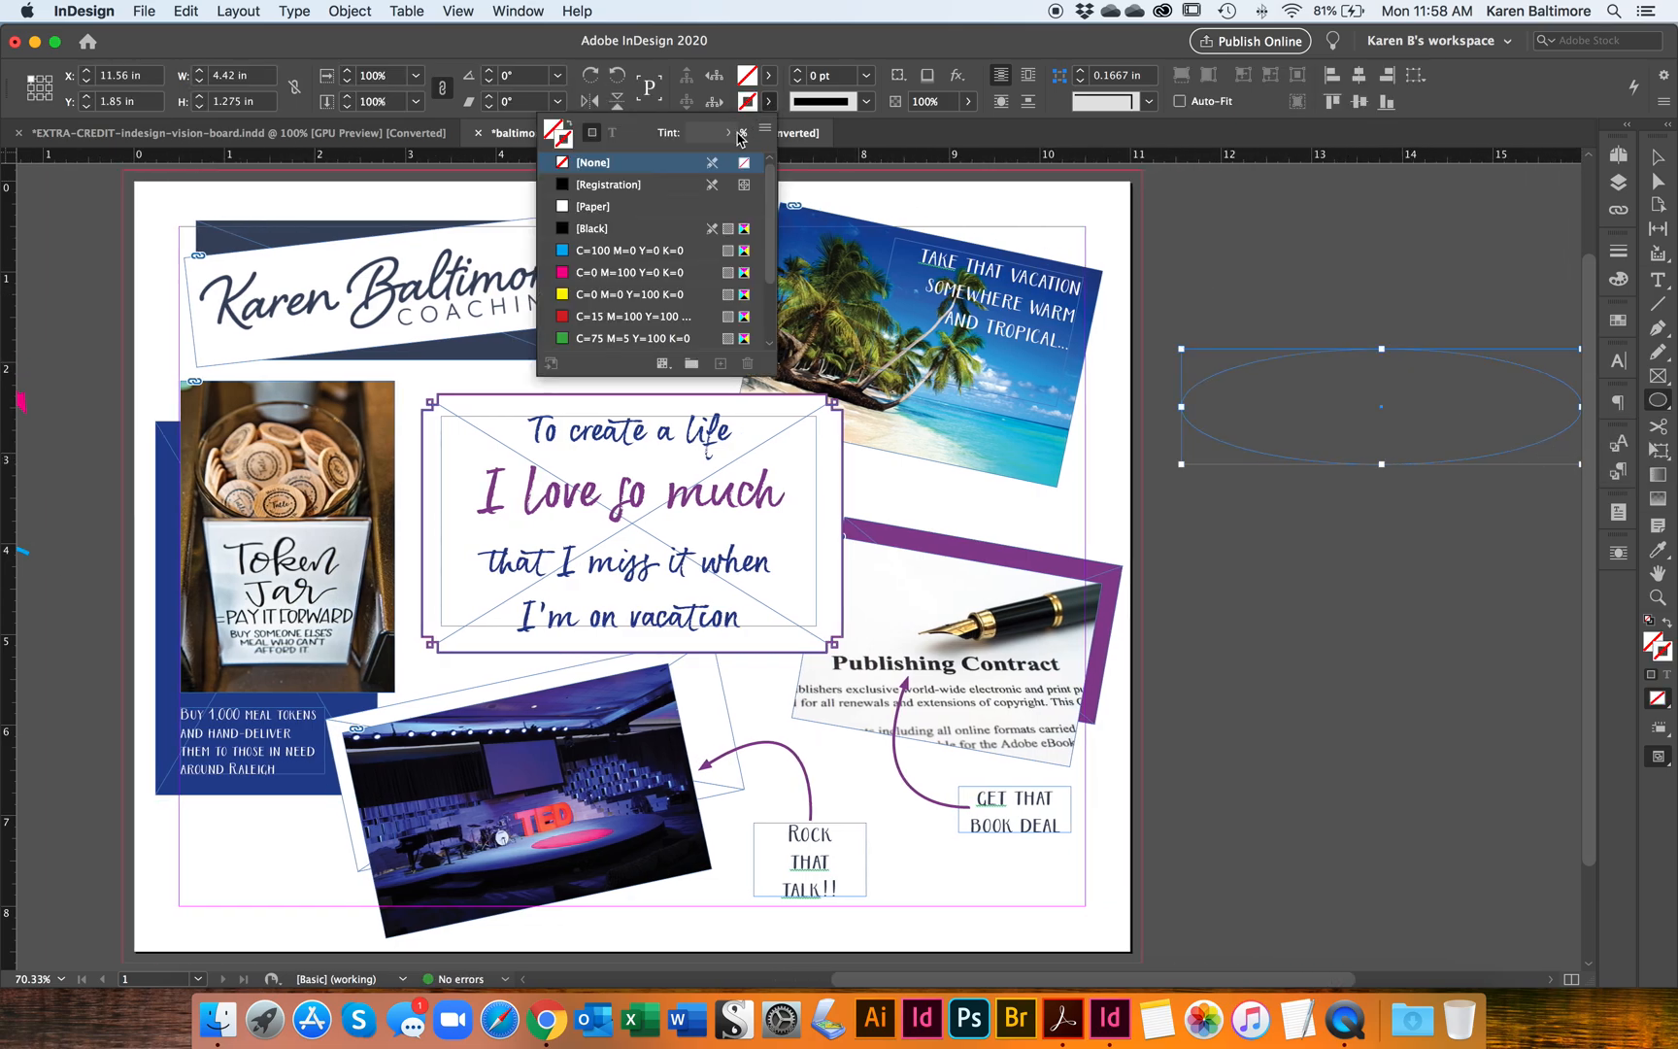
{"action": "left_click", "coordinate": [653, 276]}
{"action": "left_click", "coordinate": [636, 250]}
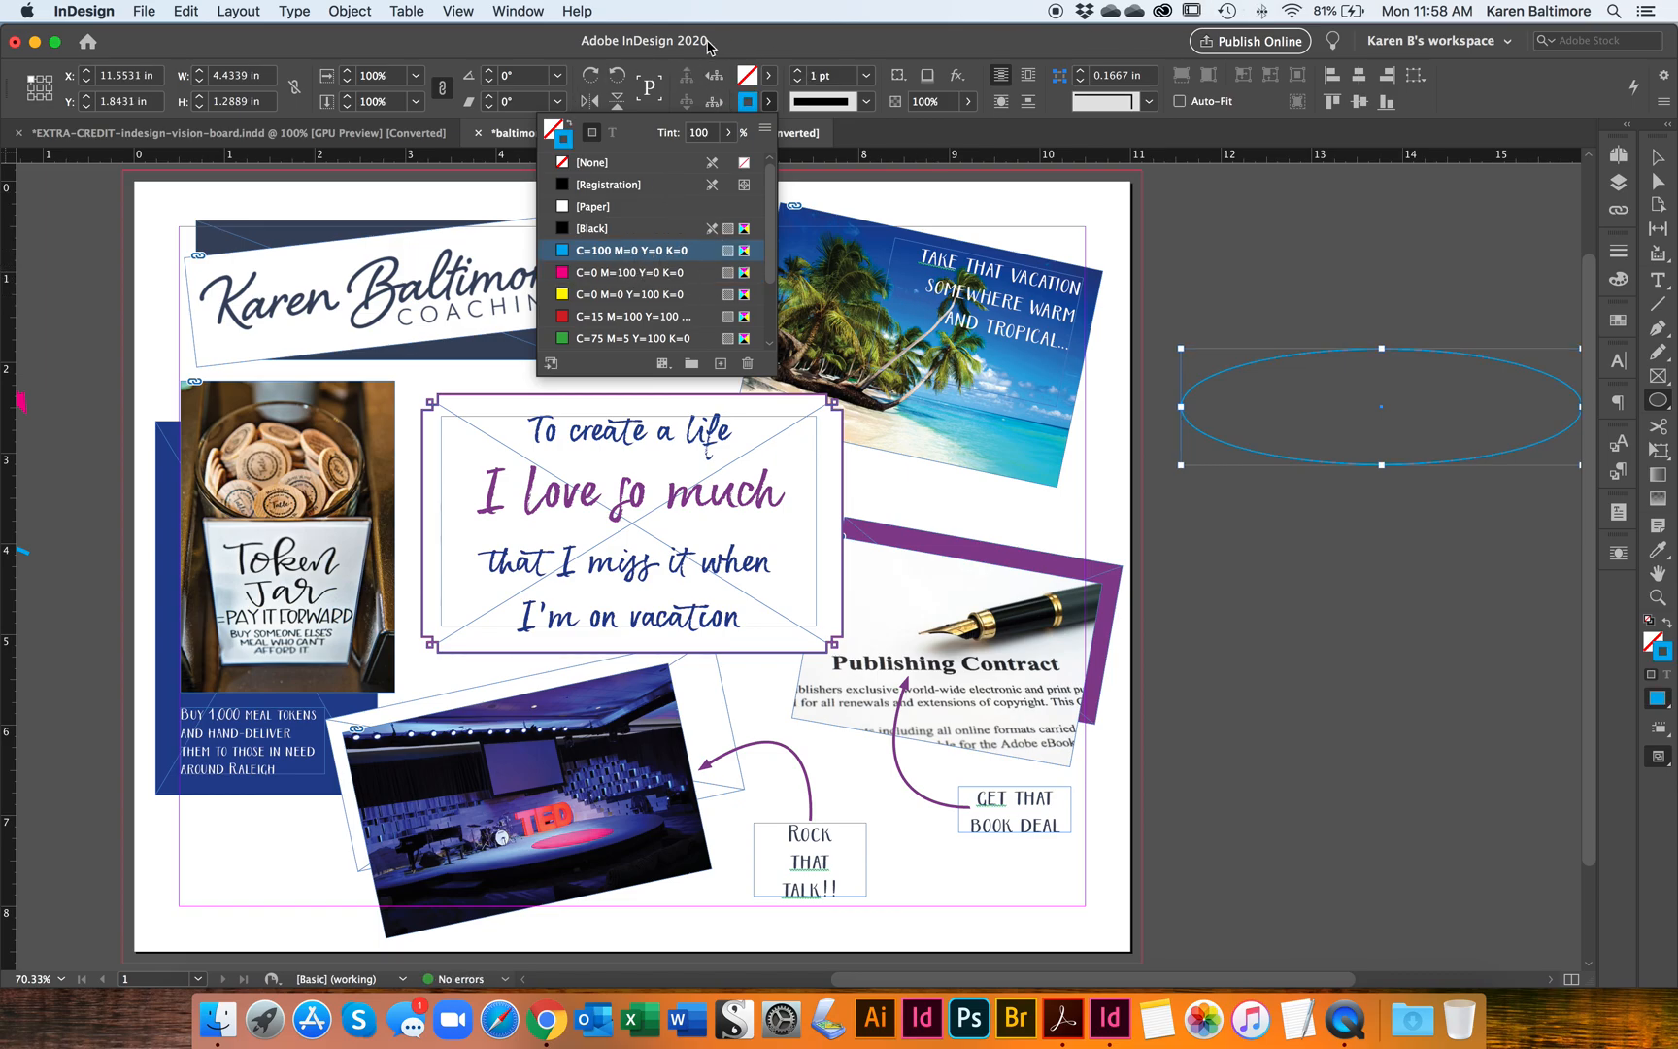
{"action": "left_click", "coordinate": [1658, 158]}
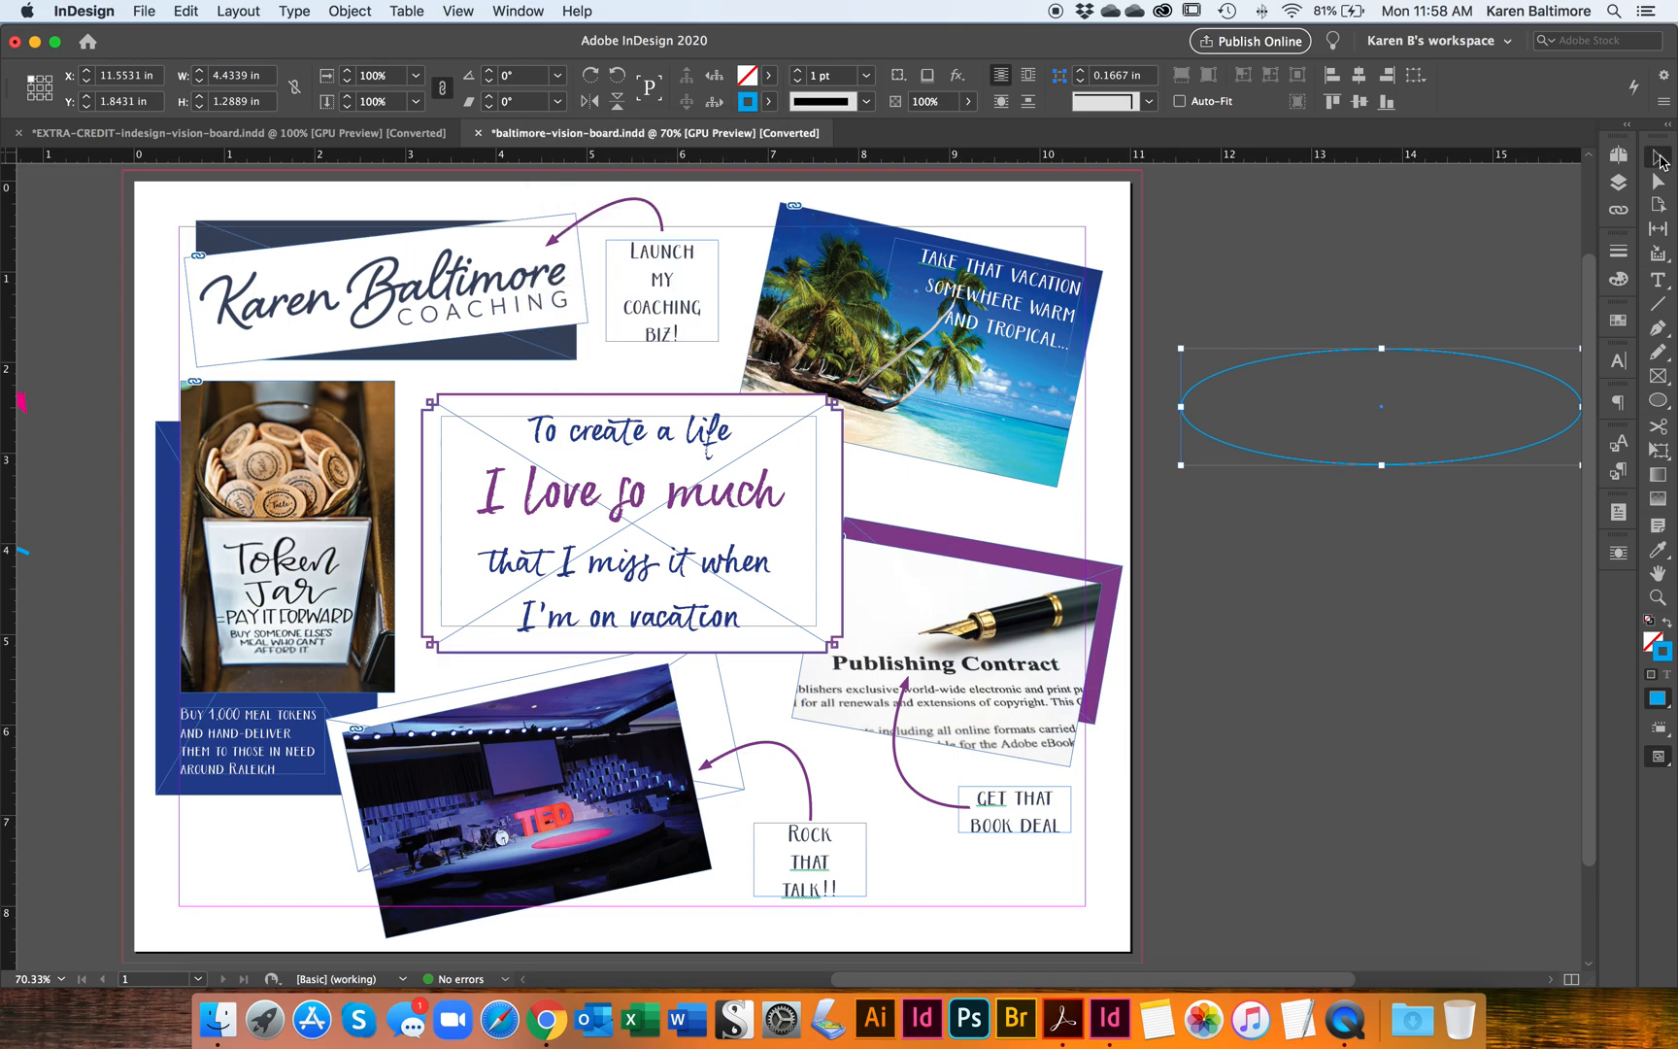
{"action": "key", "text": "shift+x"}
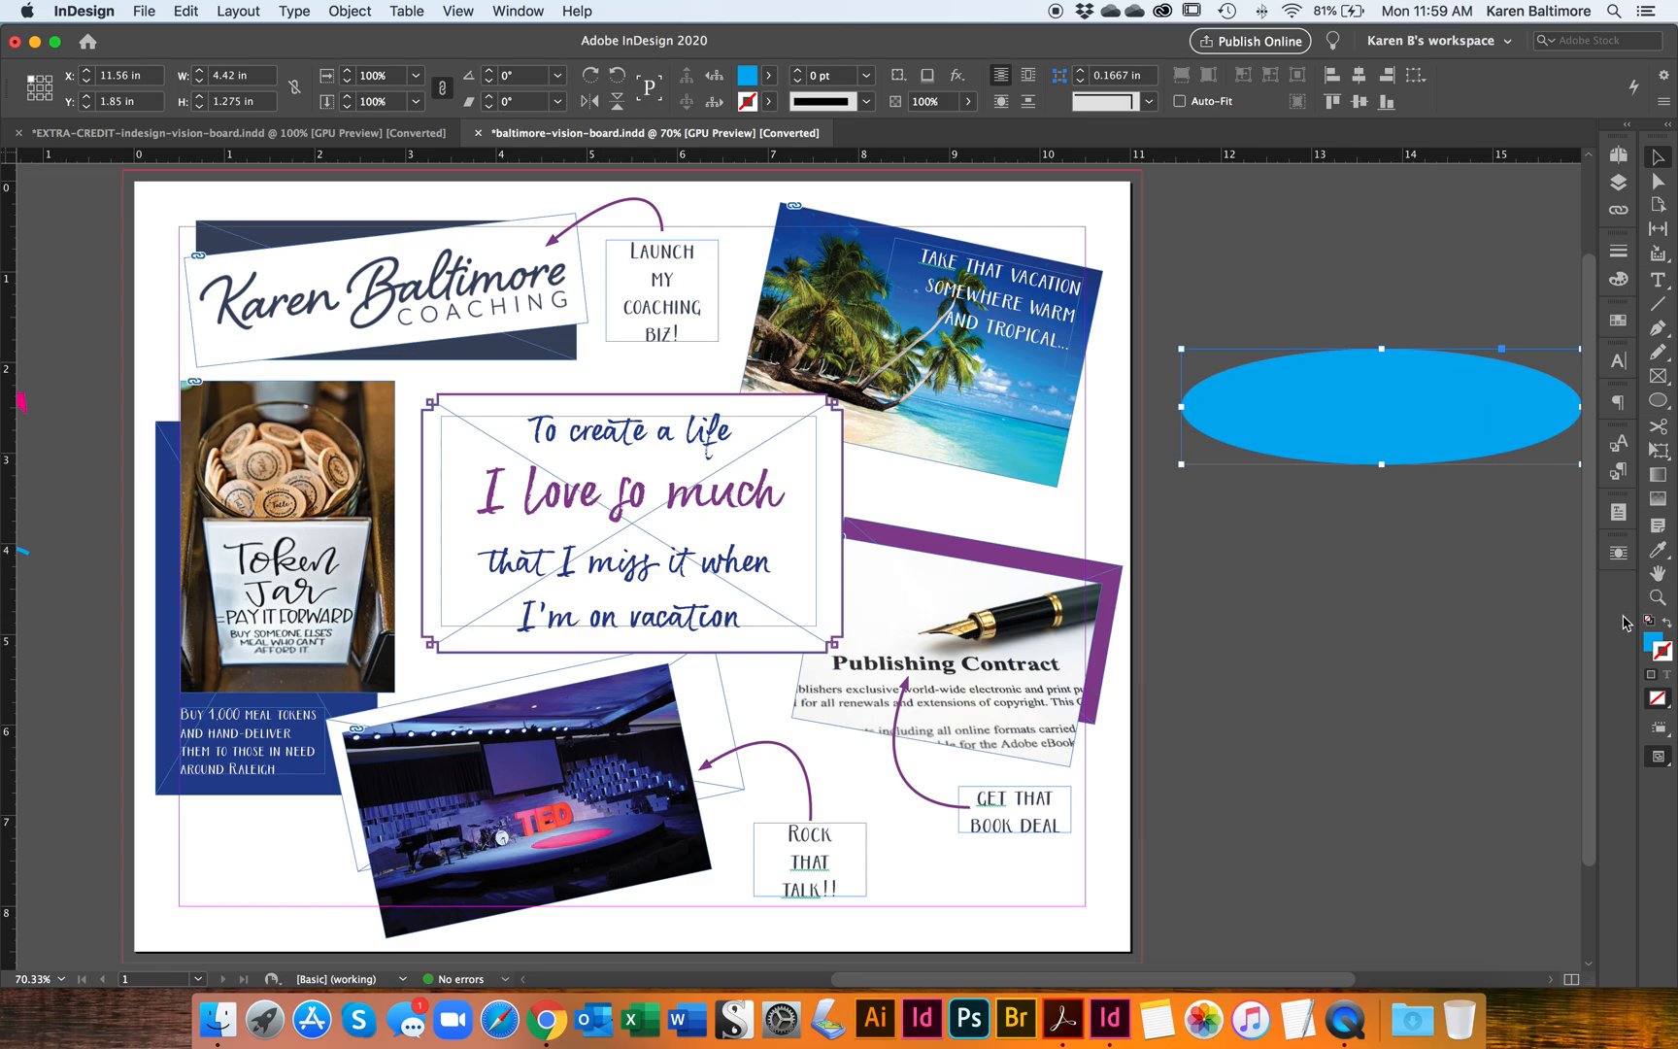
Step: Recolour the ellipse's fill with deep blue sampled from the sky of the beach photo using the Eyedropper
{"action": "double_click", "coordinate": [1654, 643]}
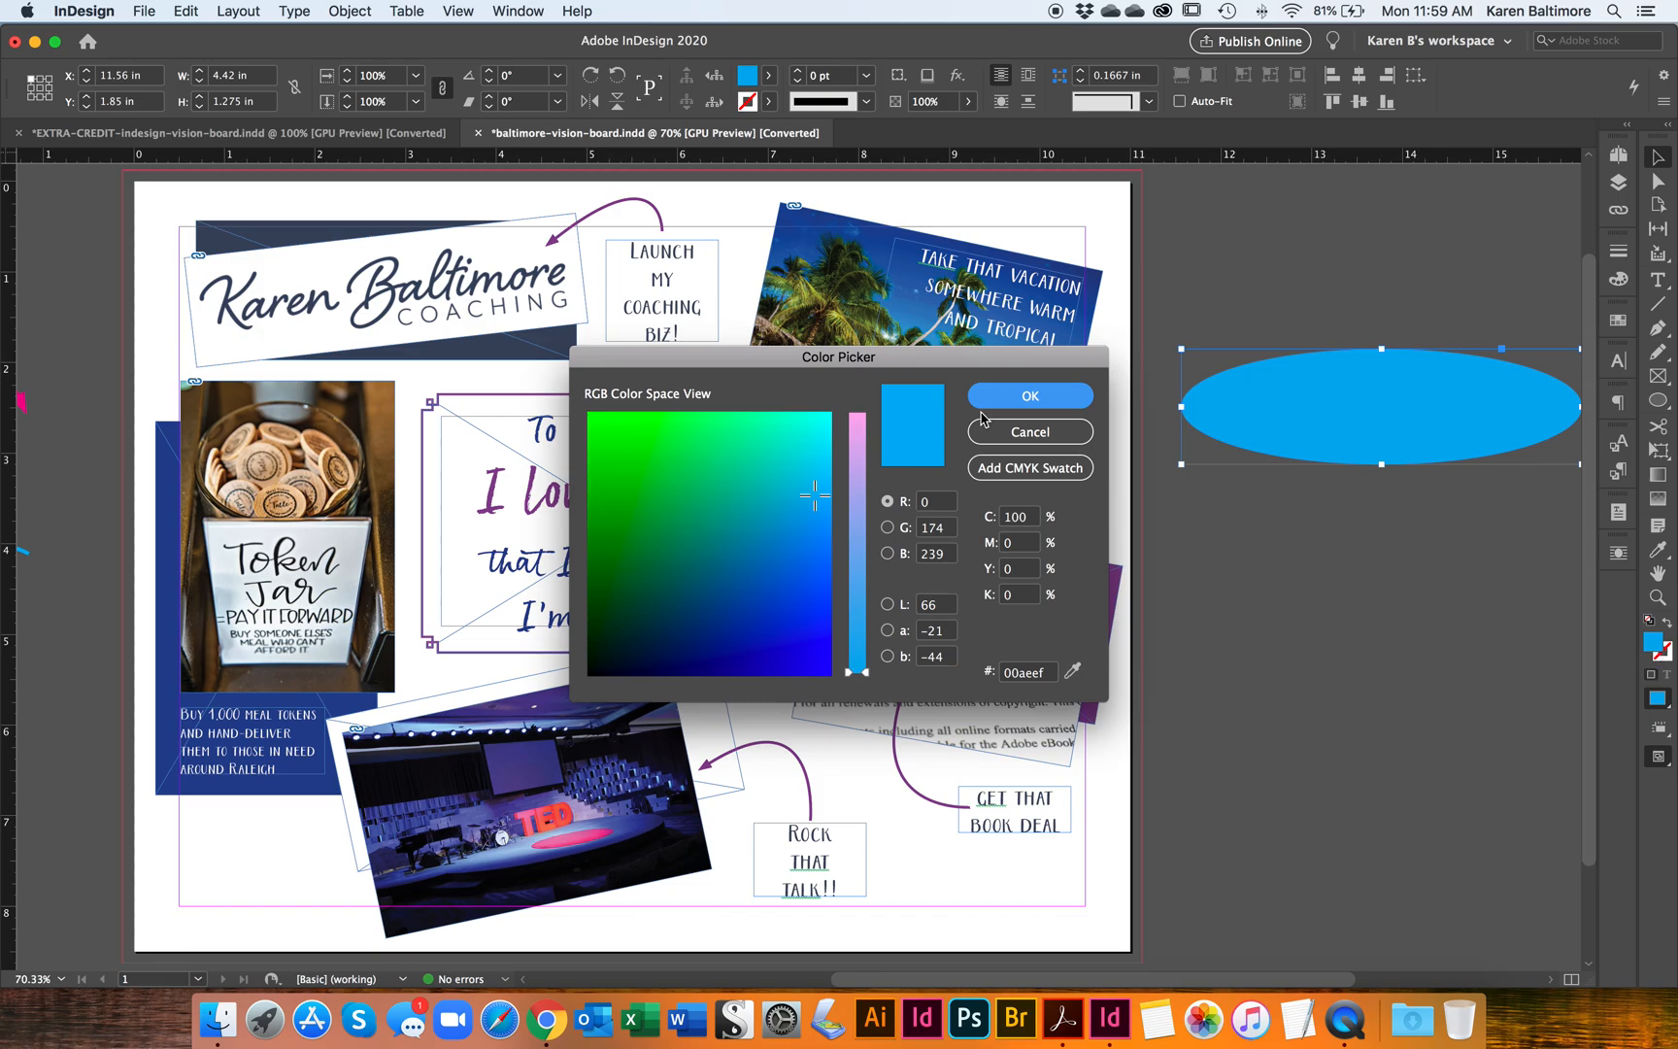
{"action": "left_click", "coordinate": [1006, 434]}
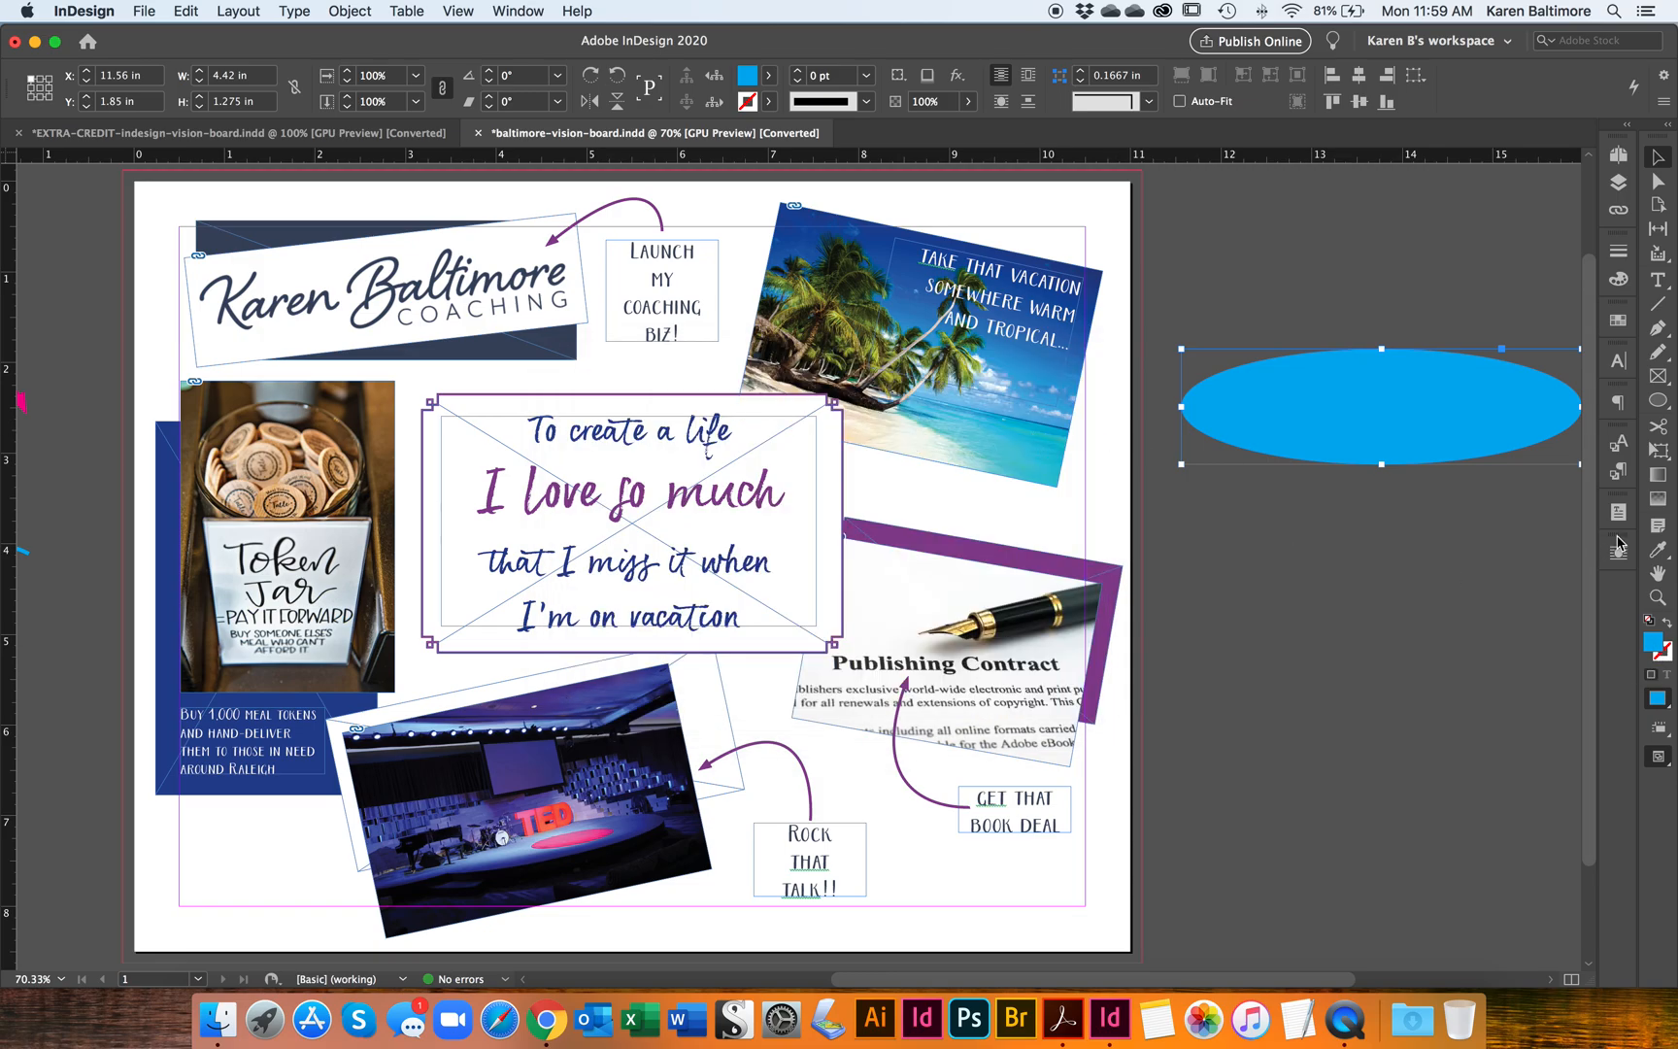
{"action": "left_click", "coordinate": [1657, 549]}
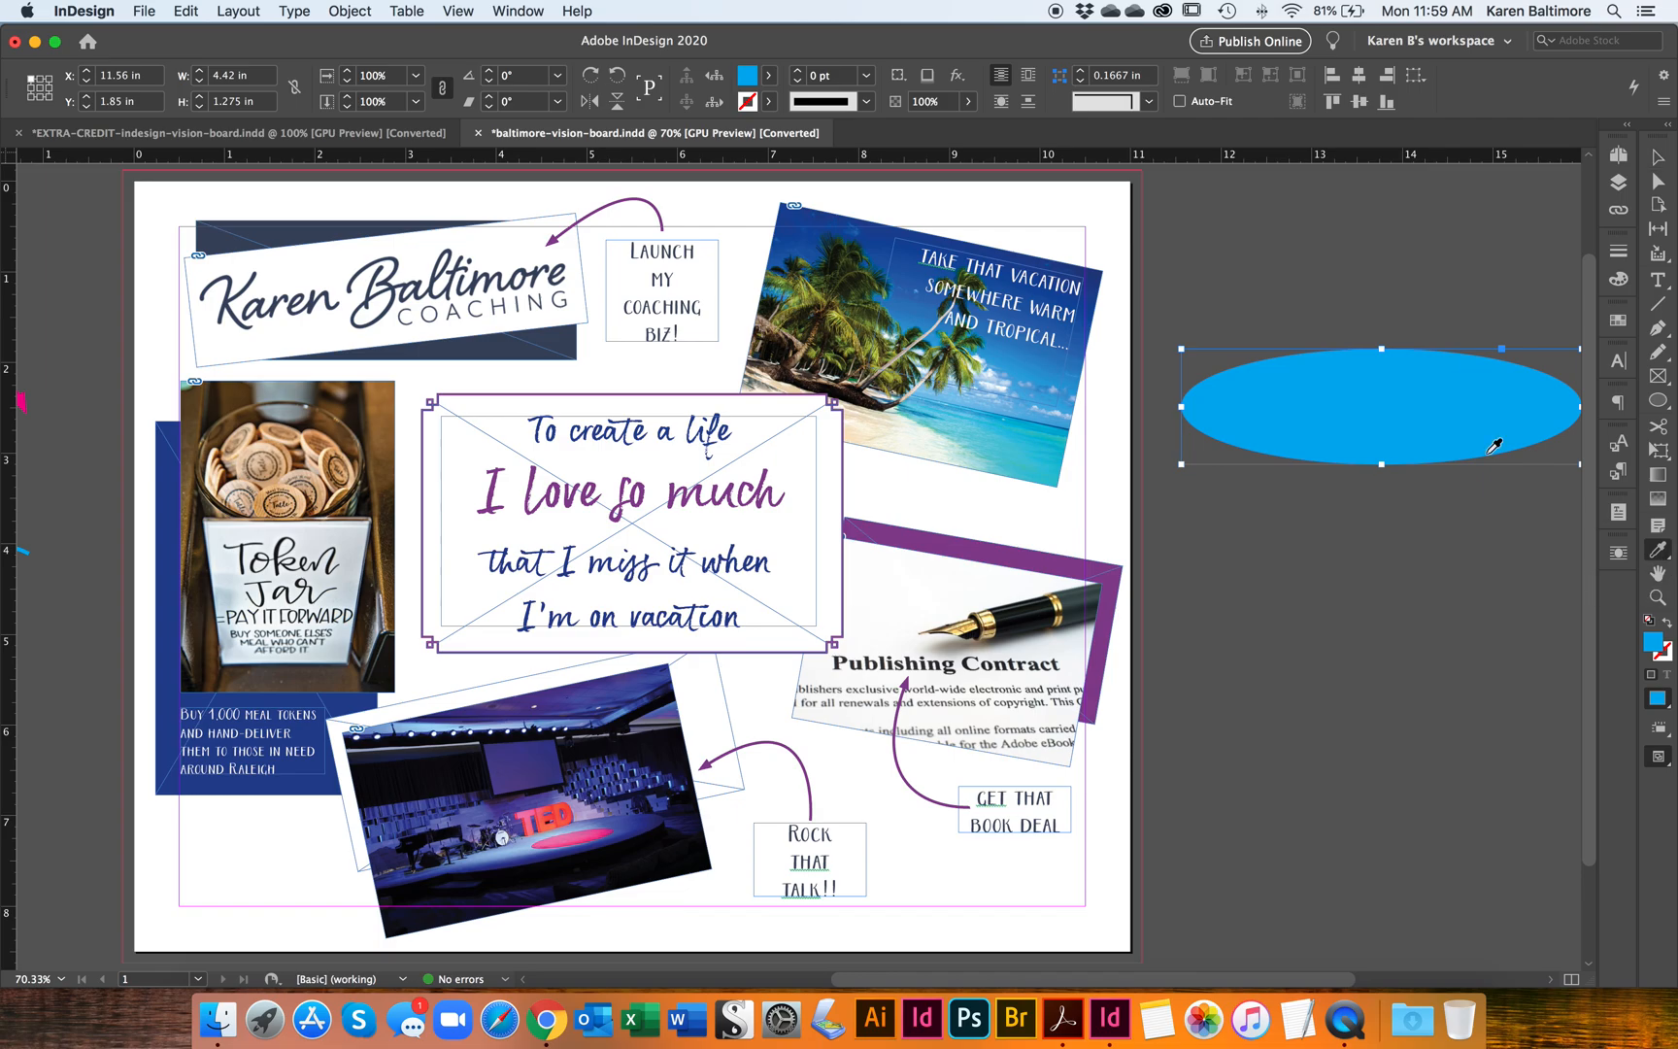
{"action": "left_click", "coordinate": [881, 239]}
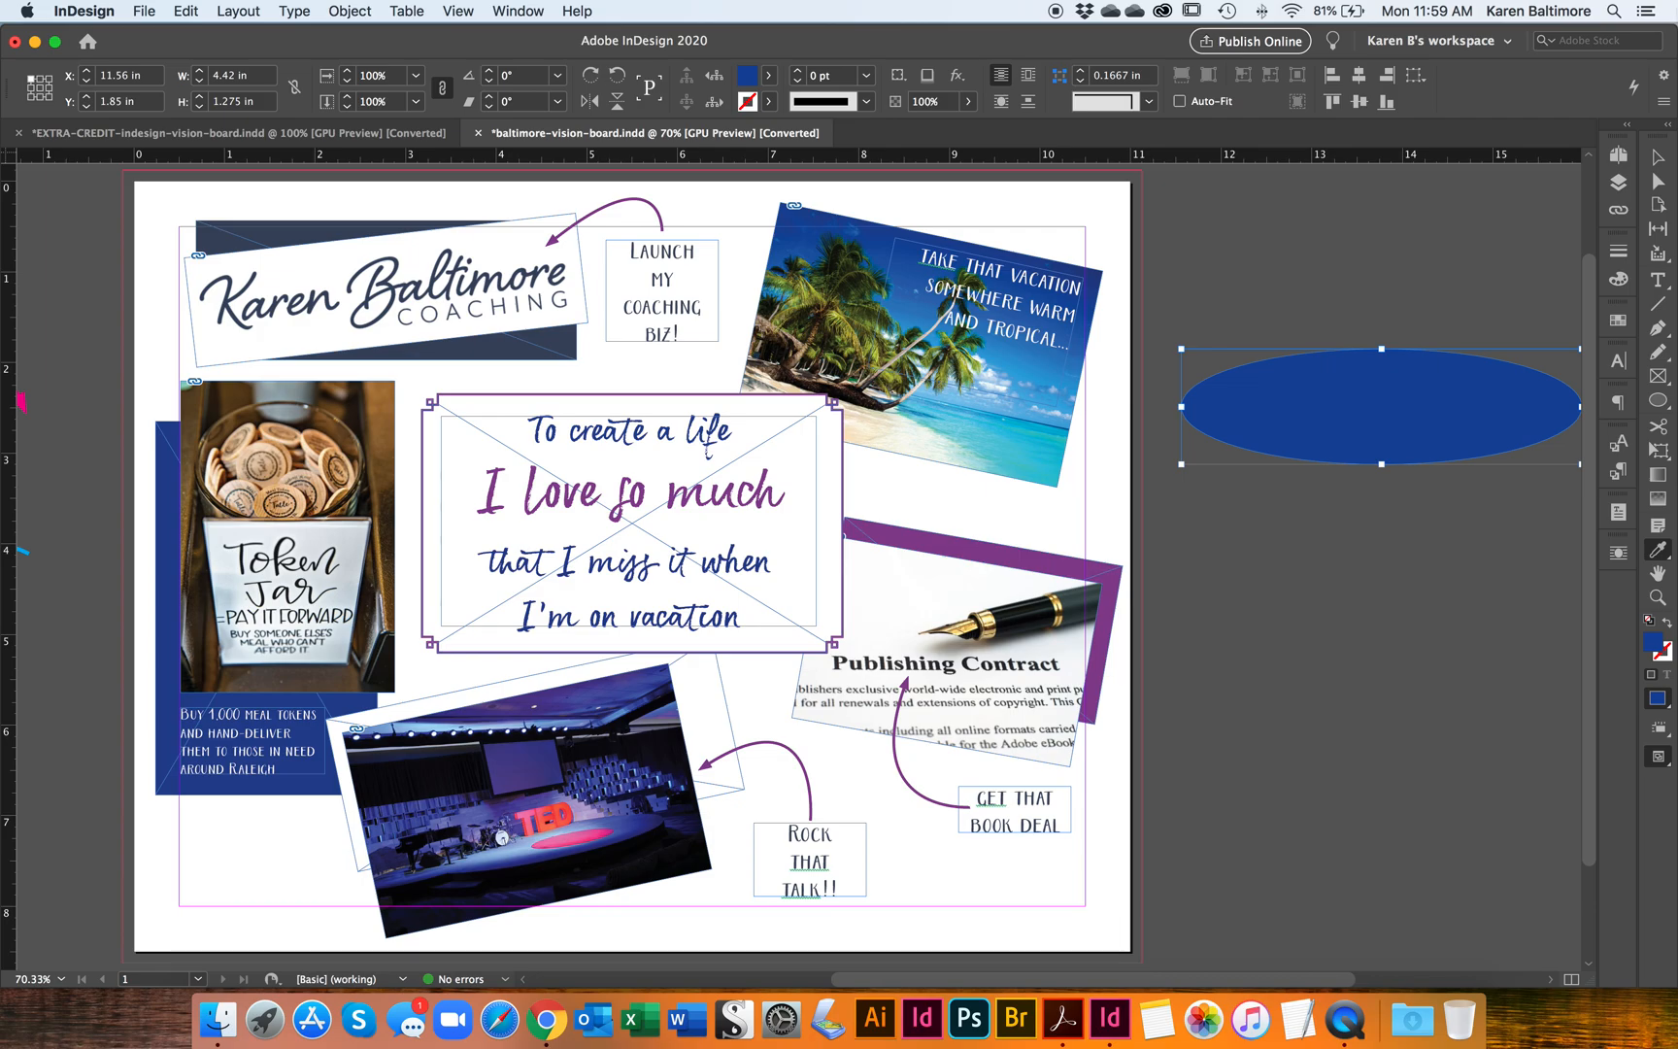
{"action": "left_click", "coordinate": [1655, 157]}
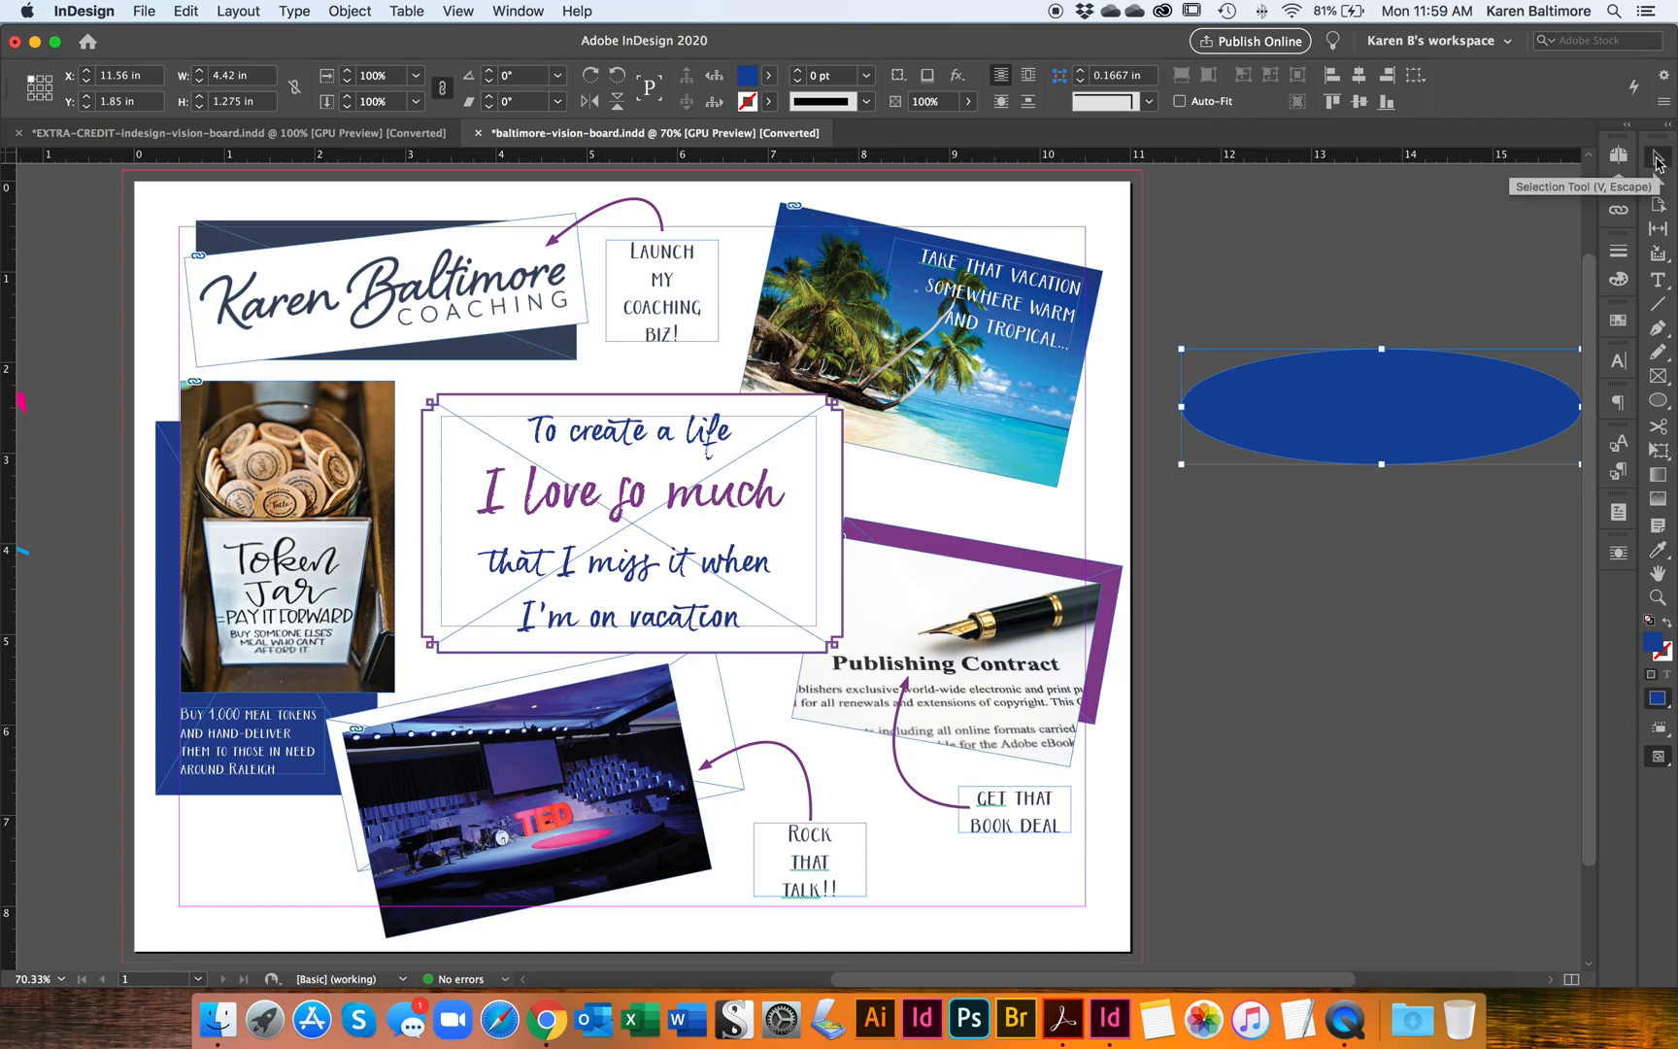